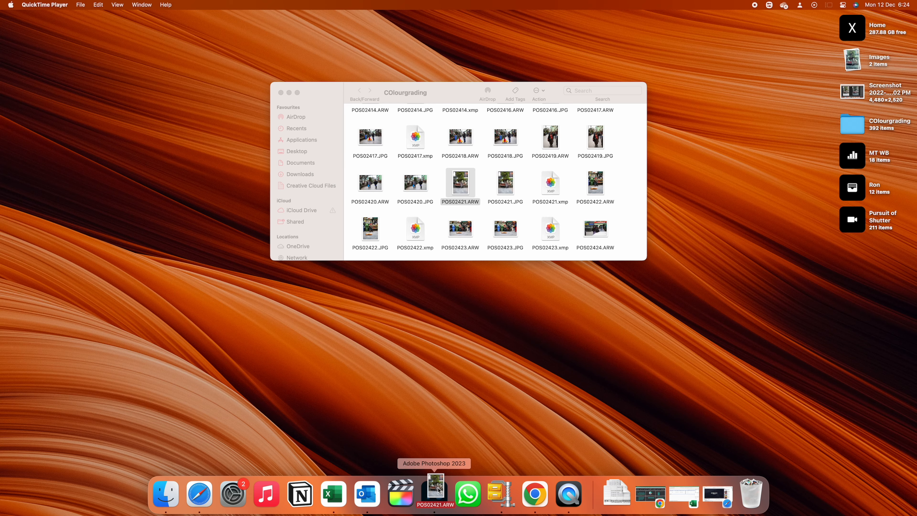
Step: Open POS02421.ARW in Photoshop's Camera Raw and set the white balance temperature to 5500
click(435, 493)
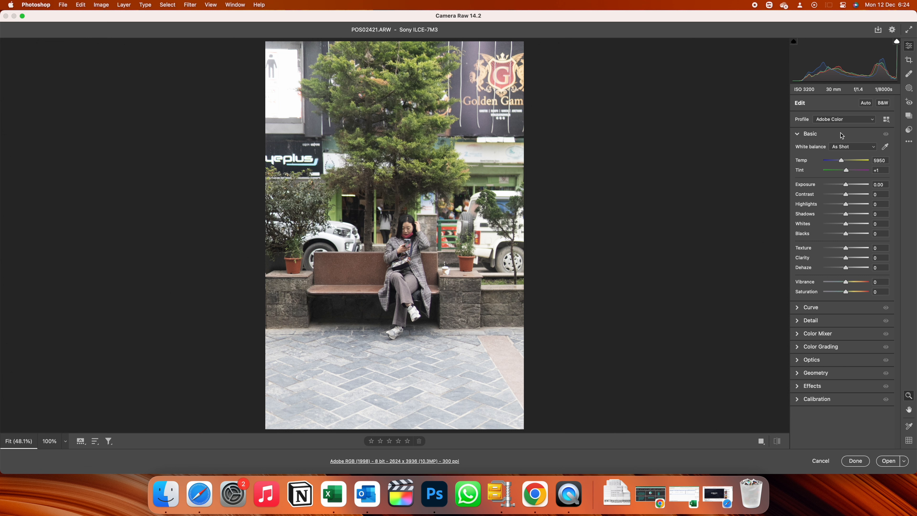
drag(843, 163, 844, 164)
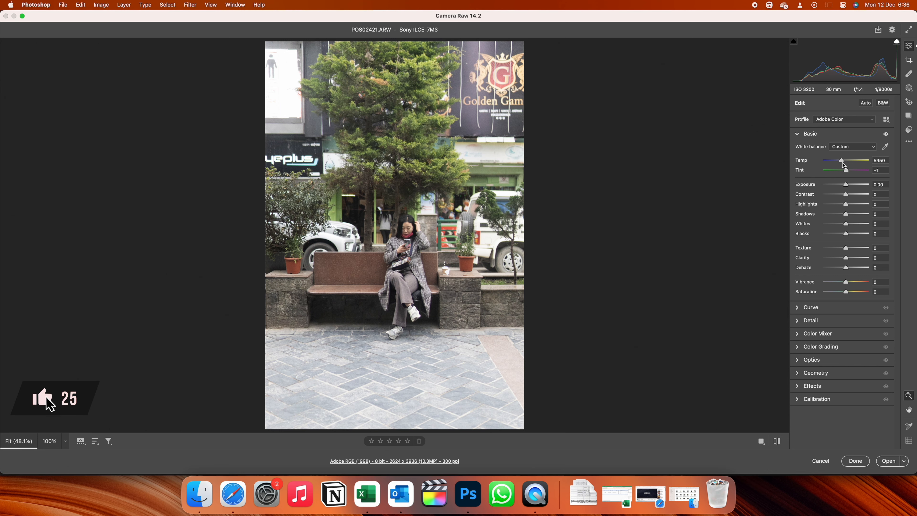
drag(843, 166, 841, 164)
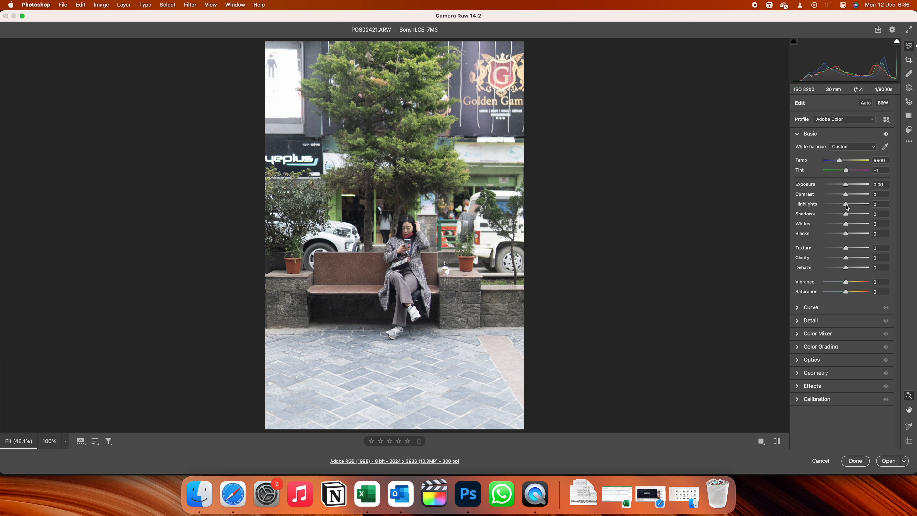
Step: Set highlights to -100, whites to -26 and blacks to +7, and fine-tune the vibrance and saturation
drag(847, 207, 815, 209)
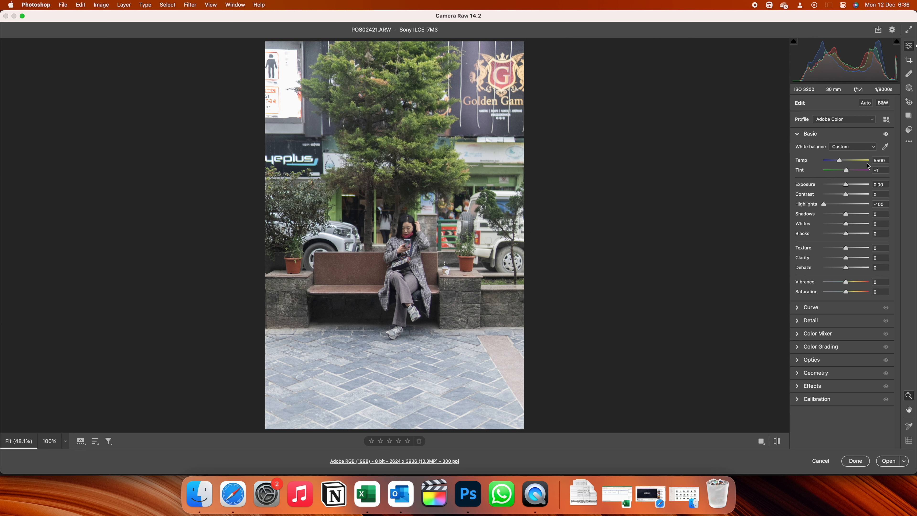
mouse_move(846, 224)
mouse_down()
mouse_move(831, 224)
mouse_move(847, 235)
mouse_up()
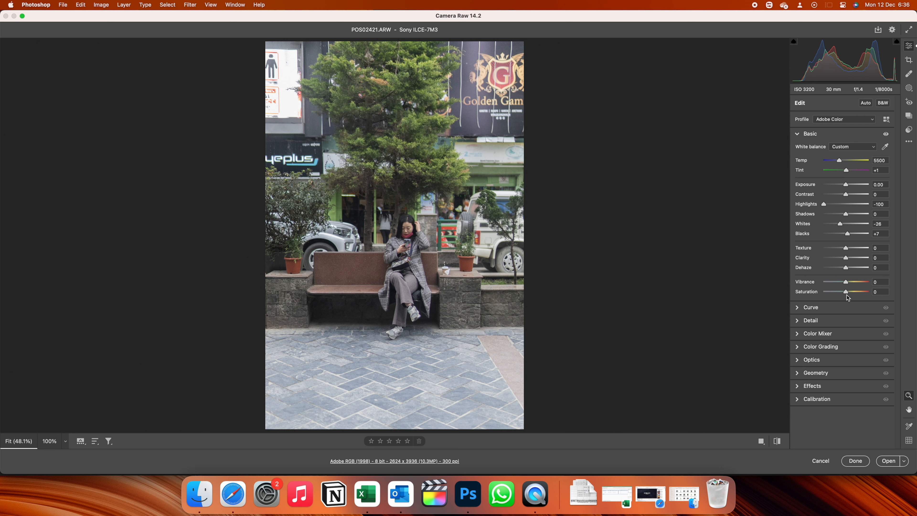
drag(846, 285, 846, 292)
click(801, 137)
Step: Adjust the parametric tone curve with lights at -15, darks at +11 and slightly lowered shadows
click(799, 147)
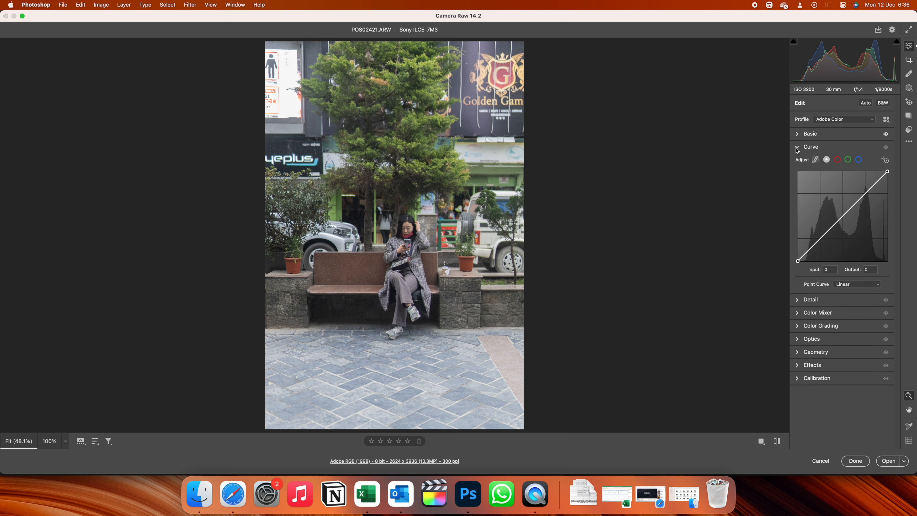
click(815, 160)
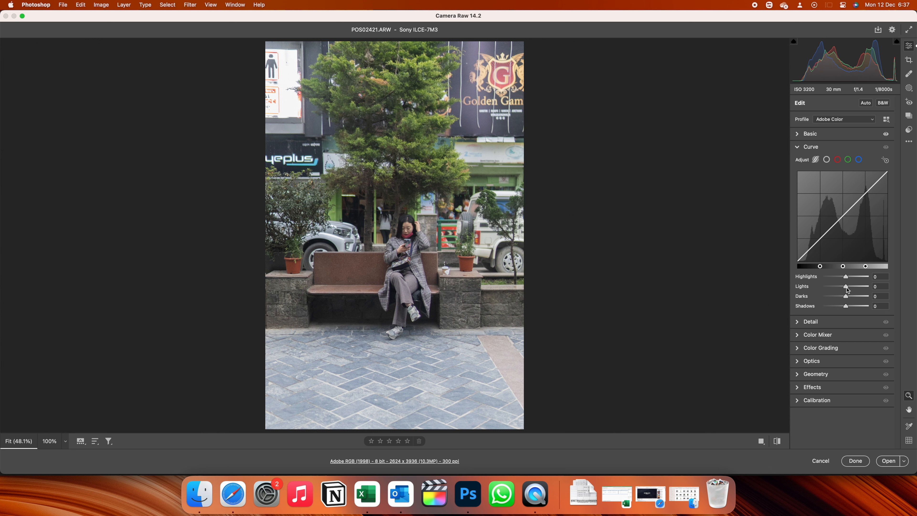
drag(847, 290, 849, 298)
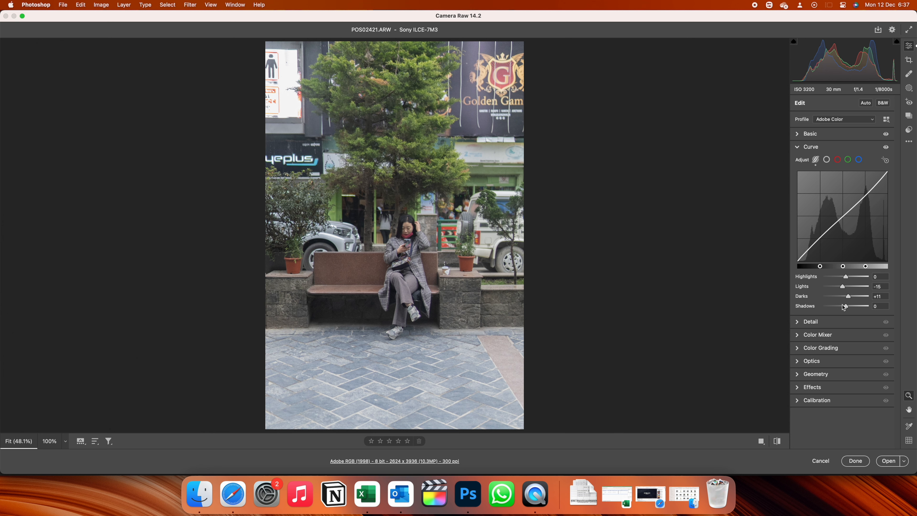
drag(846, 307, 842, 307)
Step: Shape the red channel curve into an S, pulling the shadow points down and raising the midtones and highlights
click(837, 161)
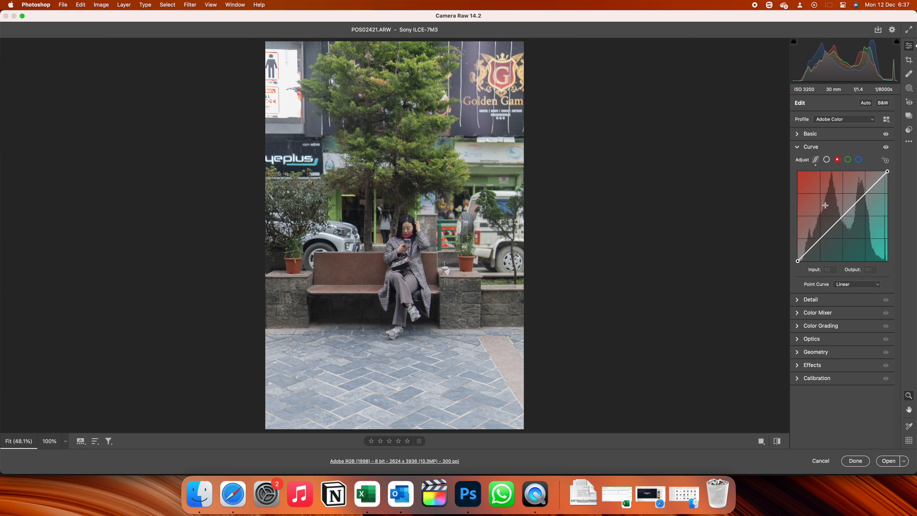
drag(820, 238, 844, 220)
drag(864, 194, 865, 195)
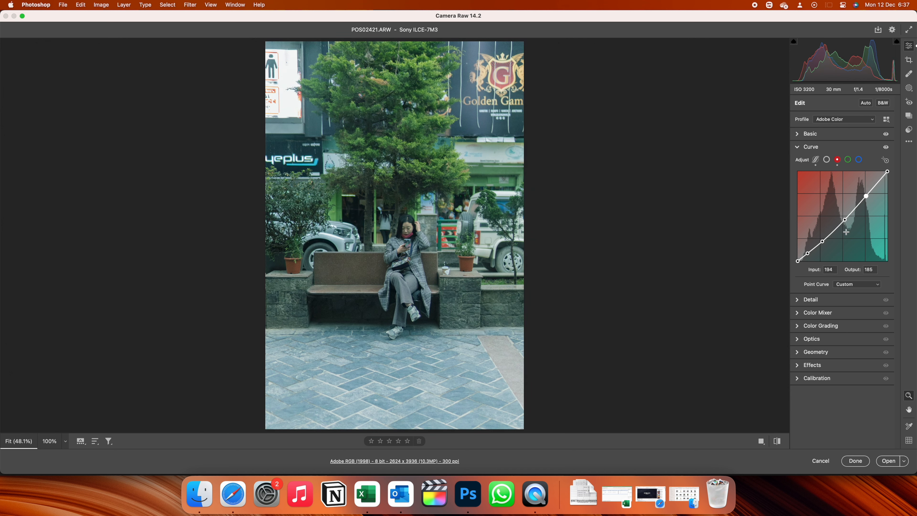
drag(808, 253, 862, 191)
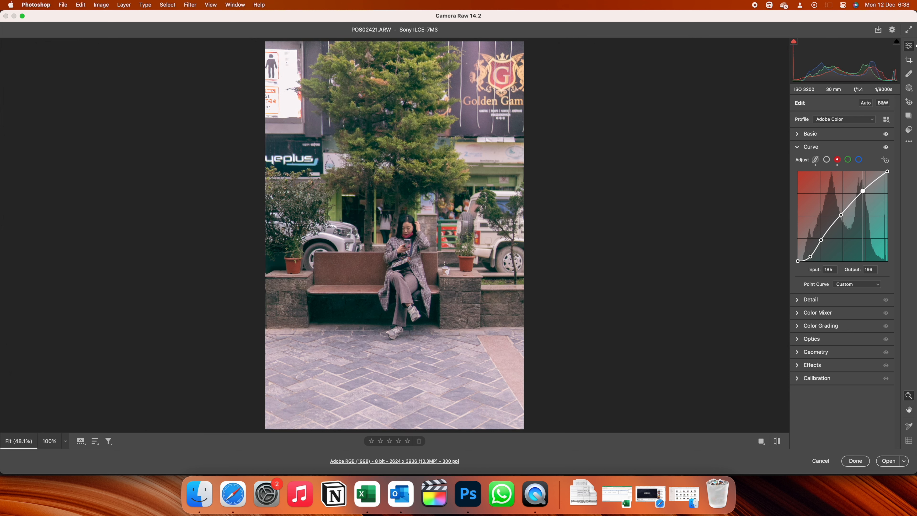
drag(821, 240, 859, 188)
Step: Shape the green channel curve into an S, with raised highlights and a shadow point at input 29, output 11
click(848, 160)
drag(806, 251, 844, 219)
drag(864, 194, 865, 195)
drag(807, 252, 862, 187)
mouse_move(809, 255)
mouse_down()
mouse_move(815, 250)
mouse_move(798, 260)
mouse_move(807, 257)
mouse_up()
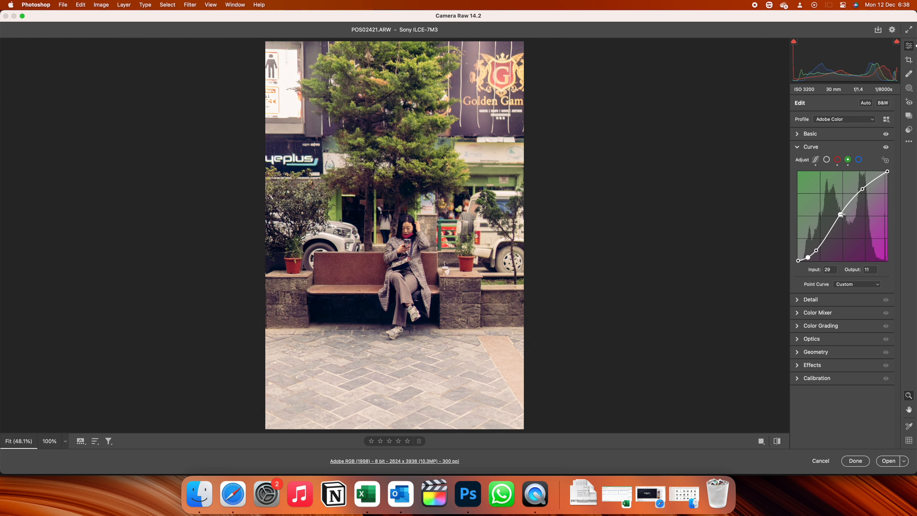
Step: Shape the blue channel curve into an S, with lowered shadows and a highlight point at input 176, output 208
click(858, 159)
click(843, 216)
click(865, 193)
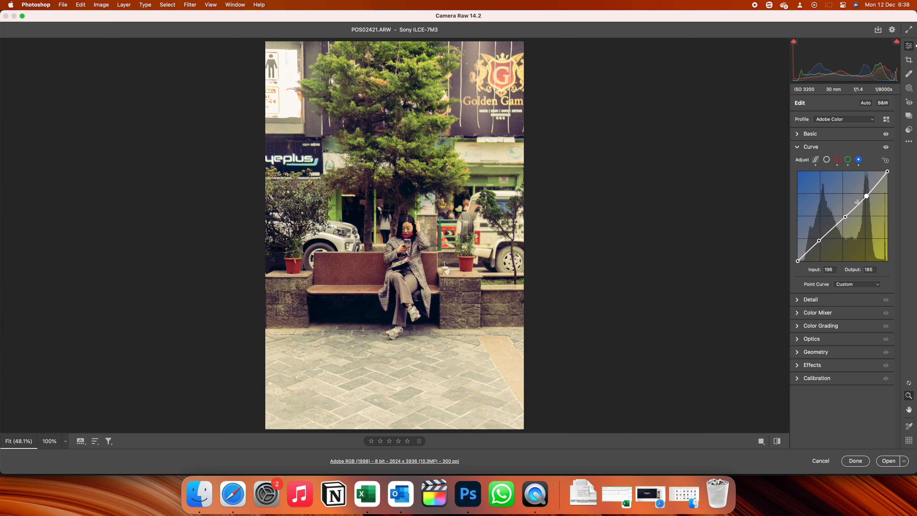
drag(818, 241, 823, 245)
drag(843, 216, 861, 190)
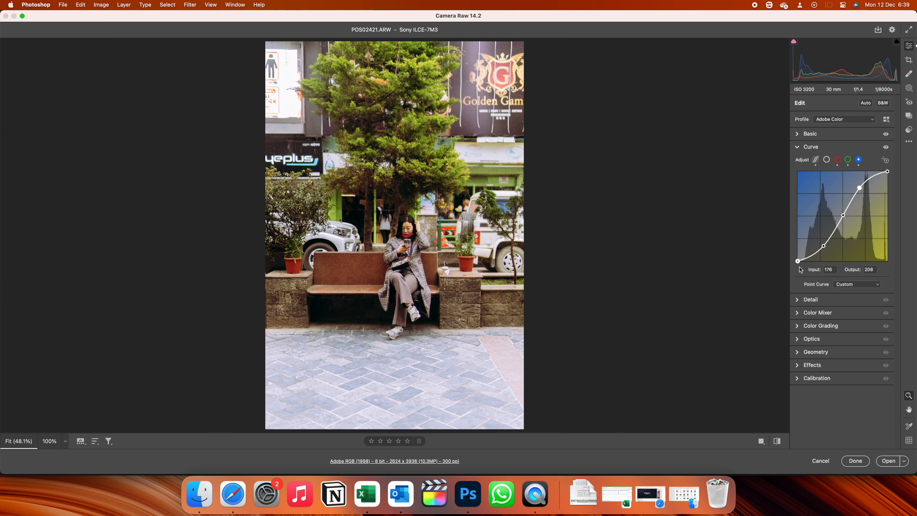
Step: Refine the green curve's midtone point and move the red curve's lower point to input 68, output 49
click(847, 159)
drag(840, 212, 839, 213)
click(837, 159)
drag(818, 243, 821, 244)
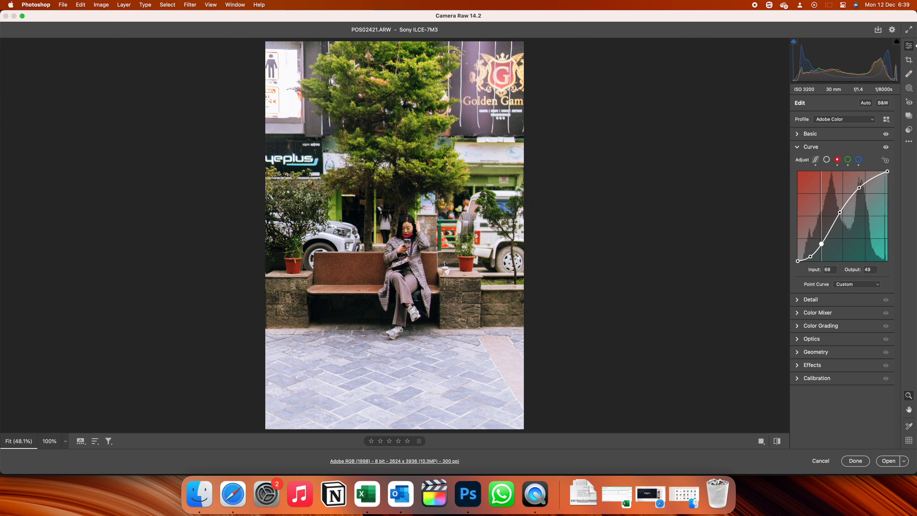
click(802, 148)
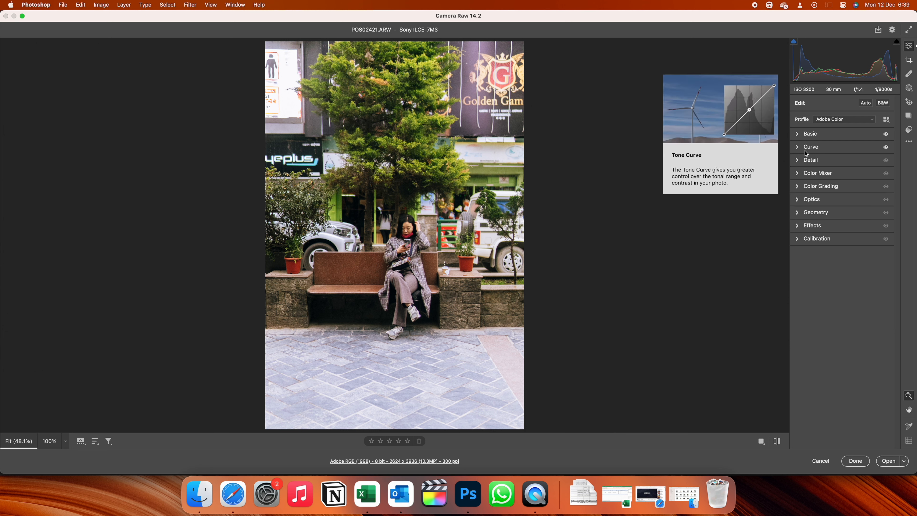
Step: Set the reds in the Color Mixer to hue +33, saturation +41 and luminance -13
click(797, 161)
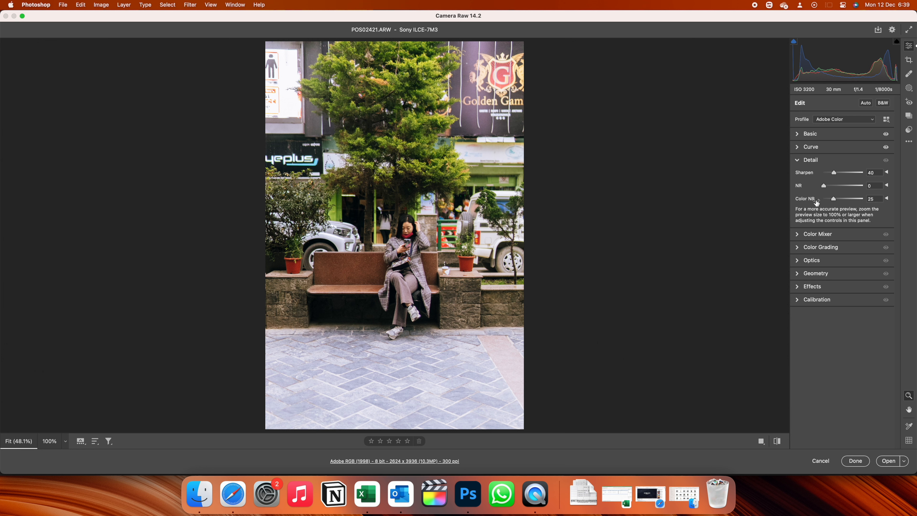
click(803, 234)
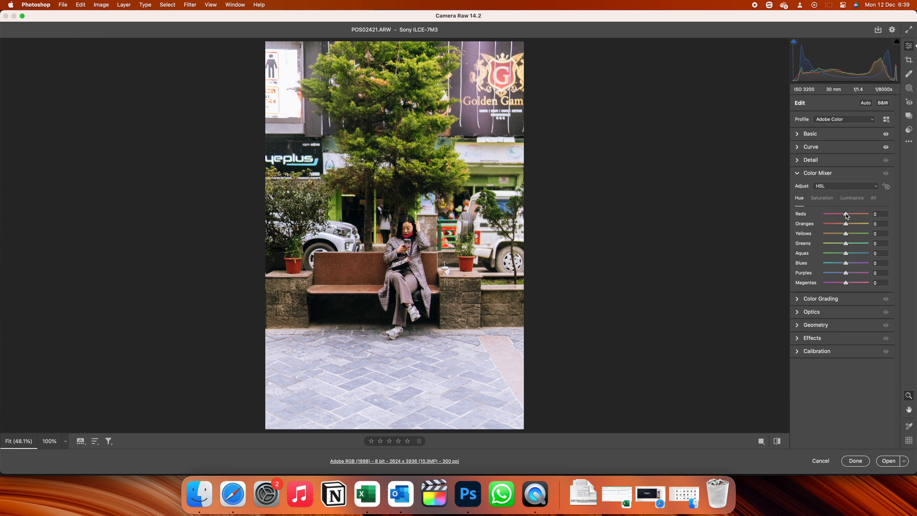
drag(847, 216, 856, 217)
click(823, 198)
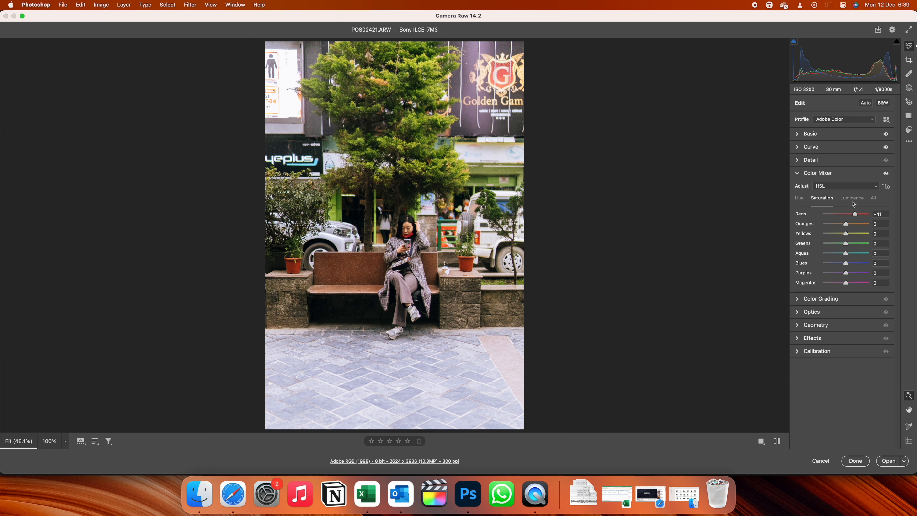
click(852, 198)
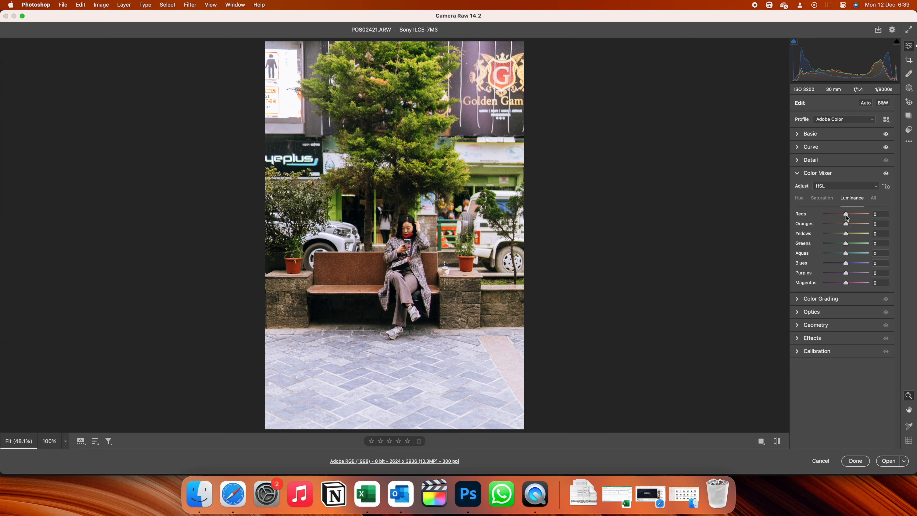
drag(846, 214, 843, 217)
Step: Set the oranges hue to -11 and slightly lower the oranges luminance in the Color Mixer
click(799, 199)
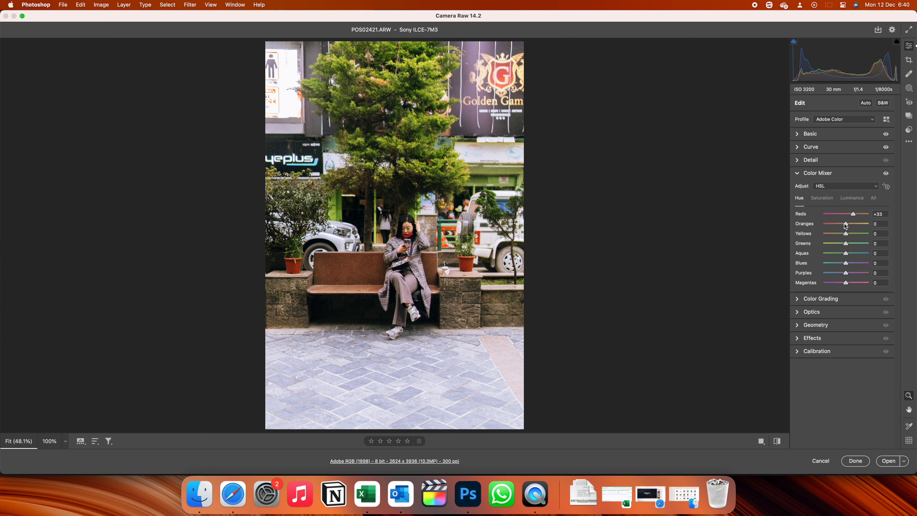
drag(845, 223, 840, 227)
click(825, 200)
click(852, 198)
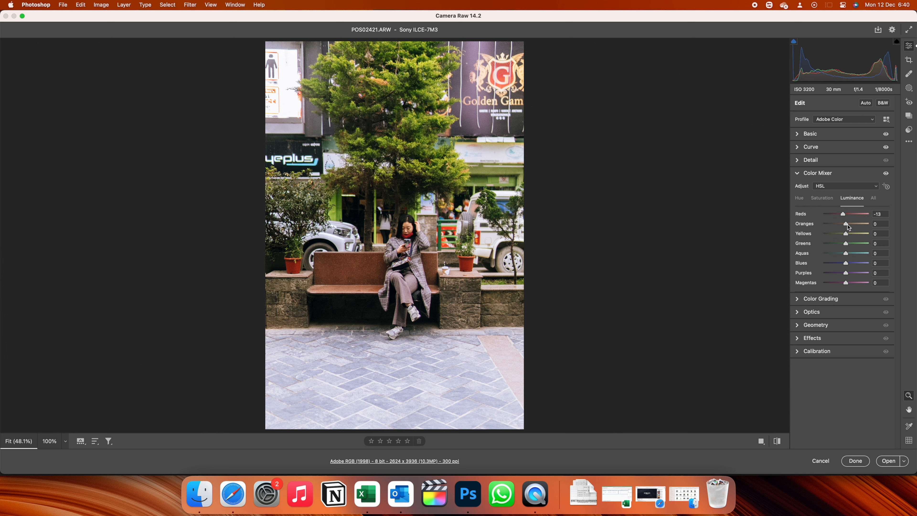
drag(848, 225, 844, 225)
Step: Set the yellows hue to +31 and the yellows saturation to -100
click(798, 198)
drag(846, 236, 853, 237)
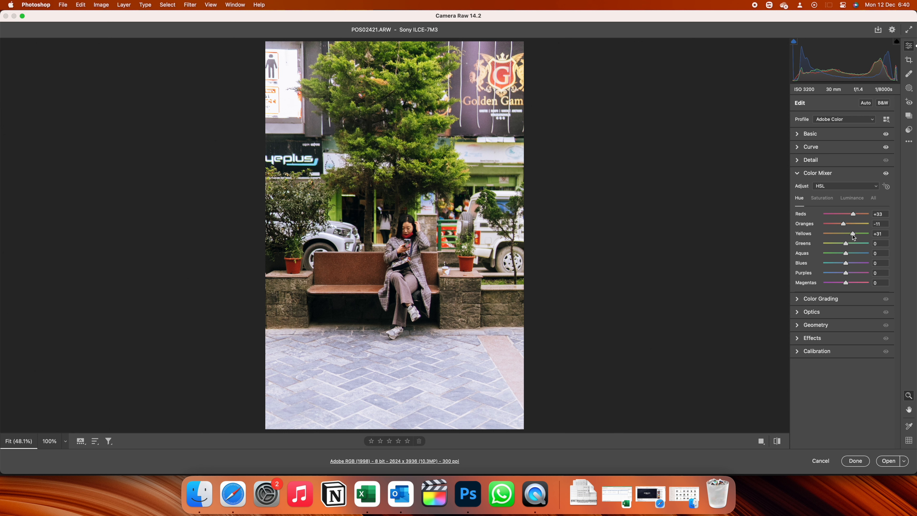
click(821, 198)
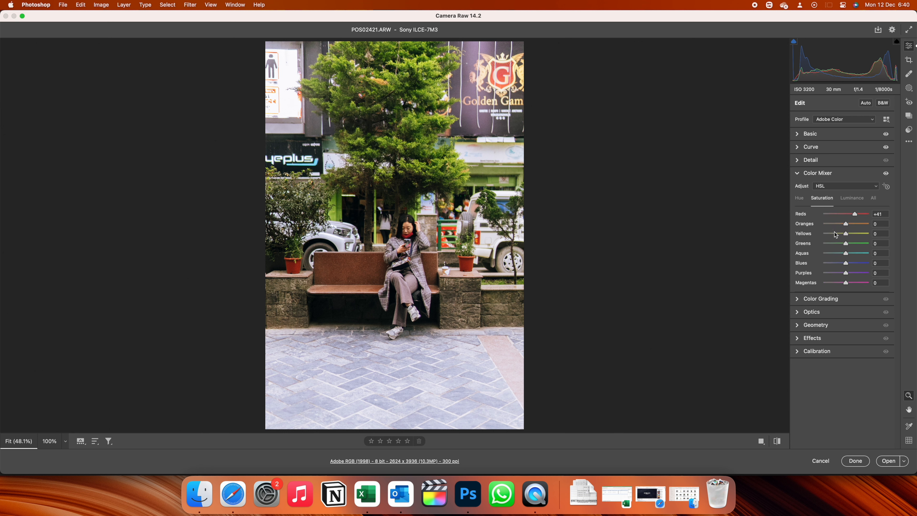
drag(844, 233, 796, 235)
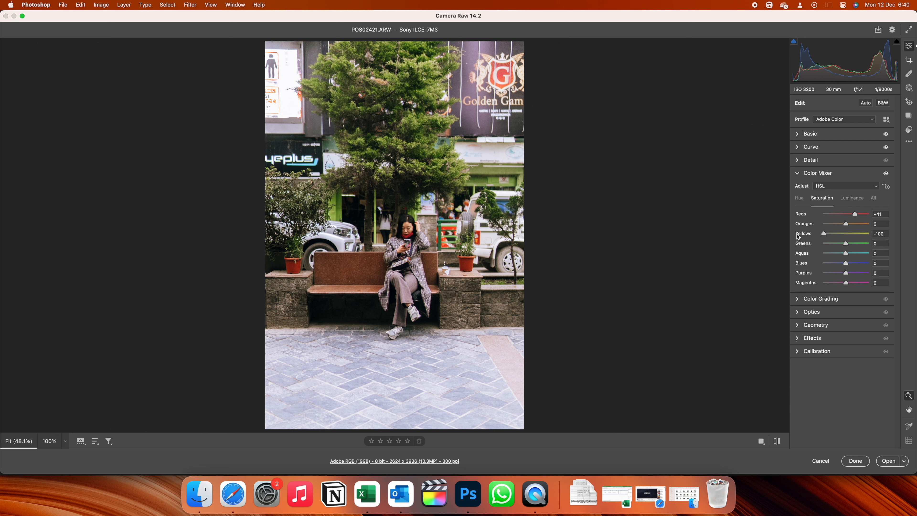
Step: Try a yellows hue of +43, a greens hue of -26 and a greens saturation of -19
click(801, 200)
key(u)
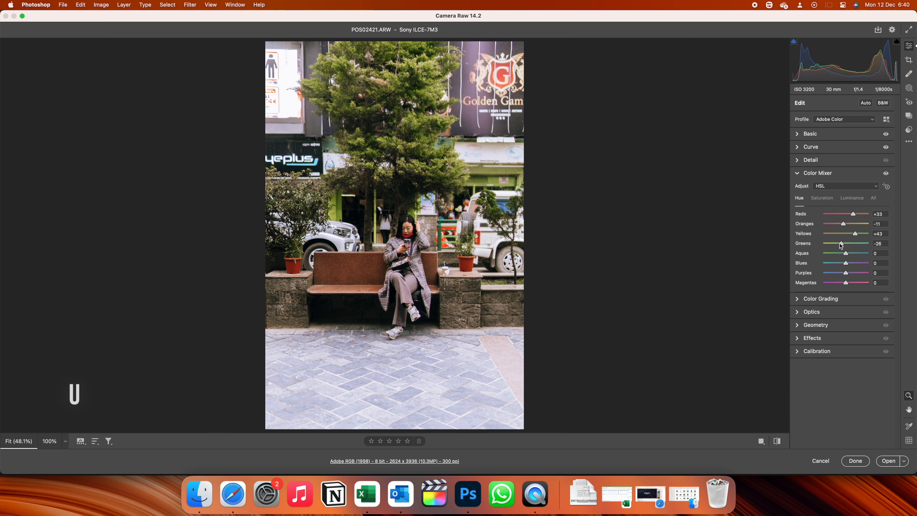
click(821, 198)
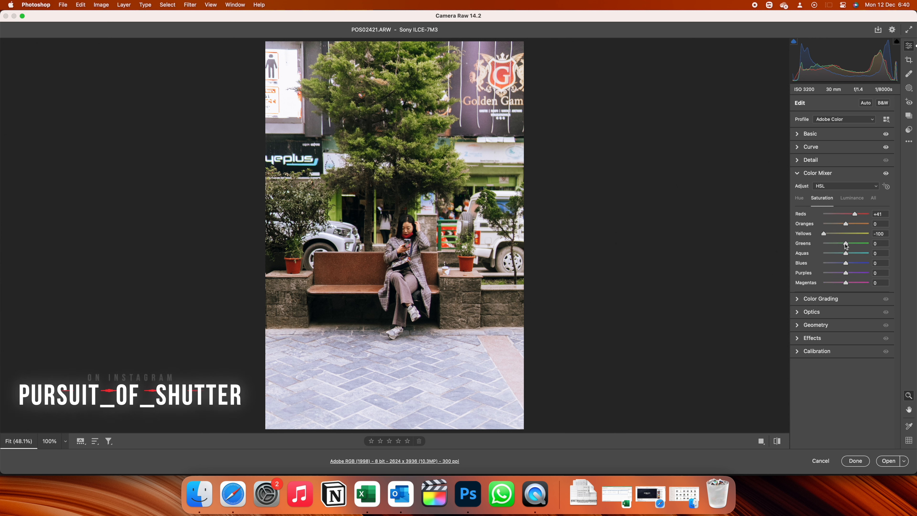
drag(845, 246, 841, 247)
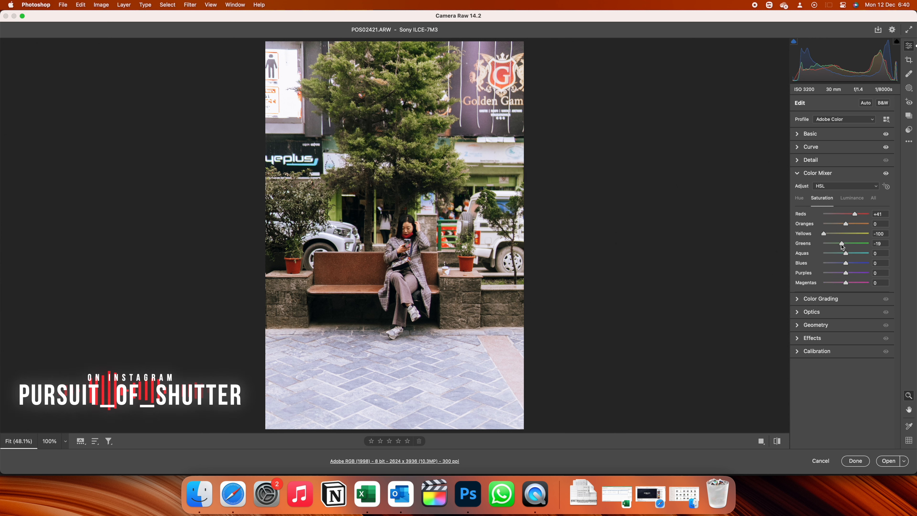
Step: Set the hues of yellows to +57, greens to +20 and aquas to +35, and the greens saturation to -57
click(799, 199)
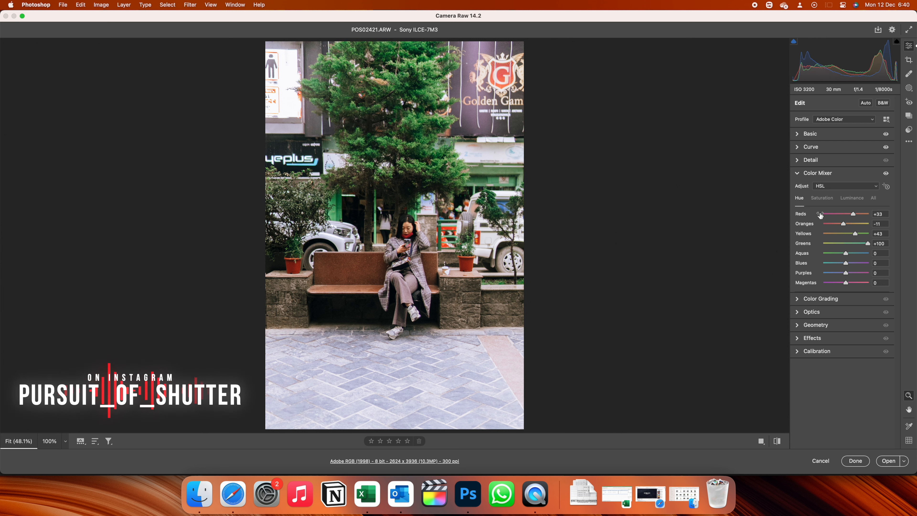
click(821, 198)
mouse_move(842, 245)
mouse_down()
mouse_move(825, 246)
mouse_move(859, 246)
mouse_move(842, 243)
mouse_move(859, 234)
mouse_move(863, 253)
mouse_move(831, 255)
mouse_move(854, 257)
mouse_up()
click(799, 198)
click(852, 198)
click(818, 198)
click(799, 197)
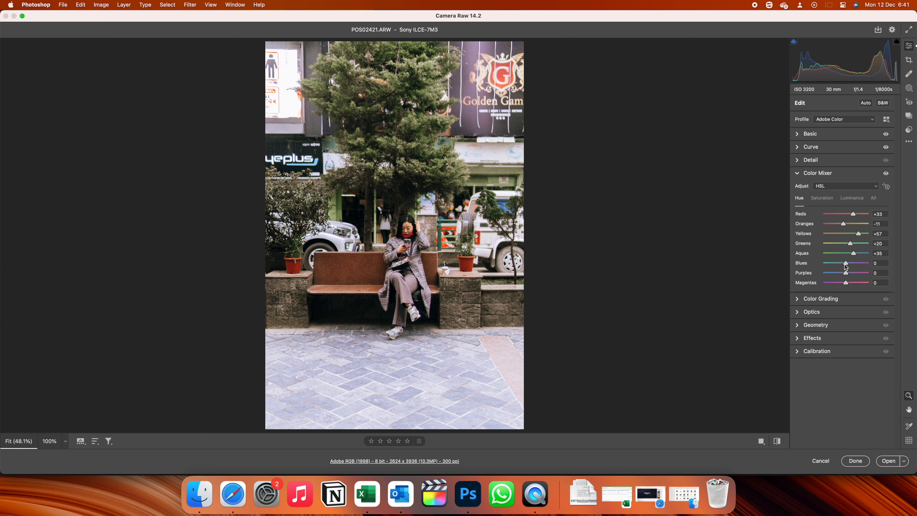
Step: Shift the blues hue slightly towards aqua and set the blues saturation to -17
mouse_move(846, 265)
mouse_down()
mouse_move(827, 266)
mouse_move(842, 266)
mouse_up()
click(821, 198)
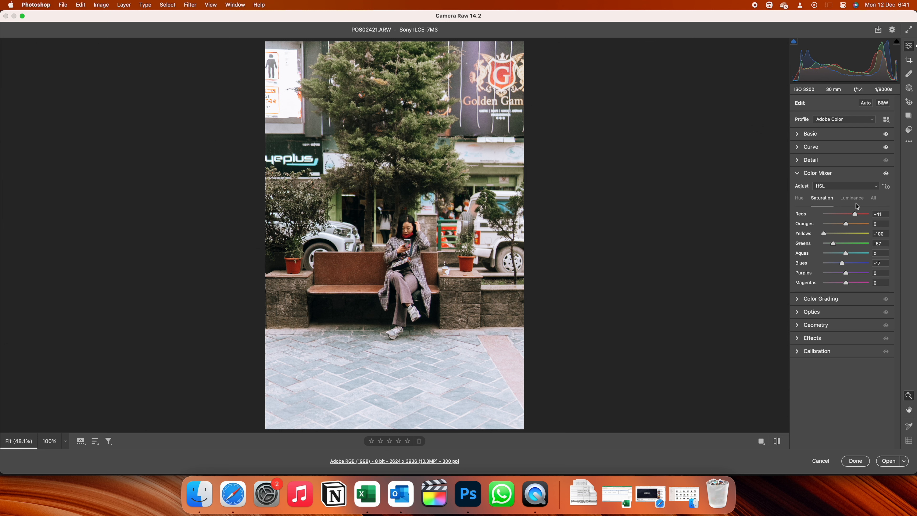
click(797, 174)
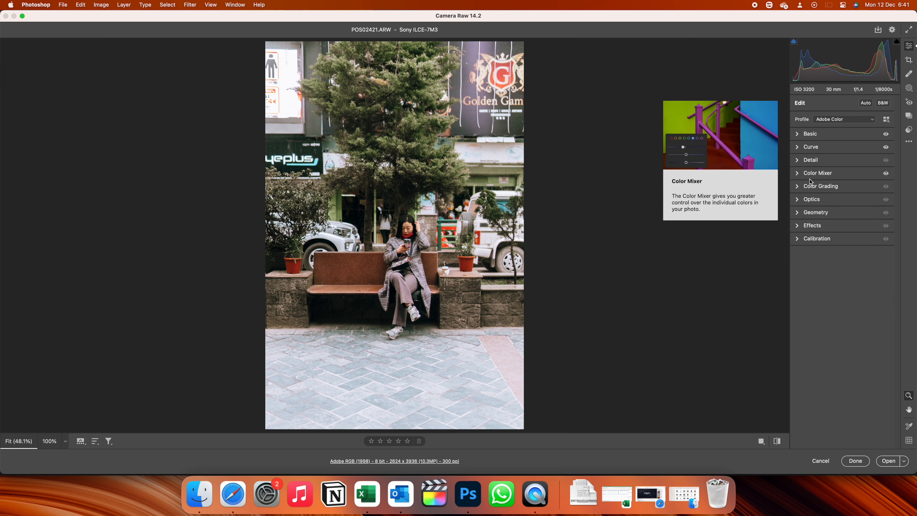
Step: Enable chromatic aberration removal in the Optics profile settings
click(797, 201)
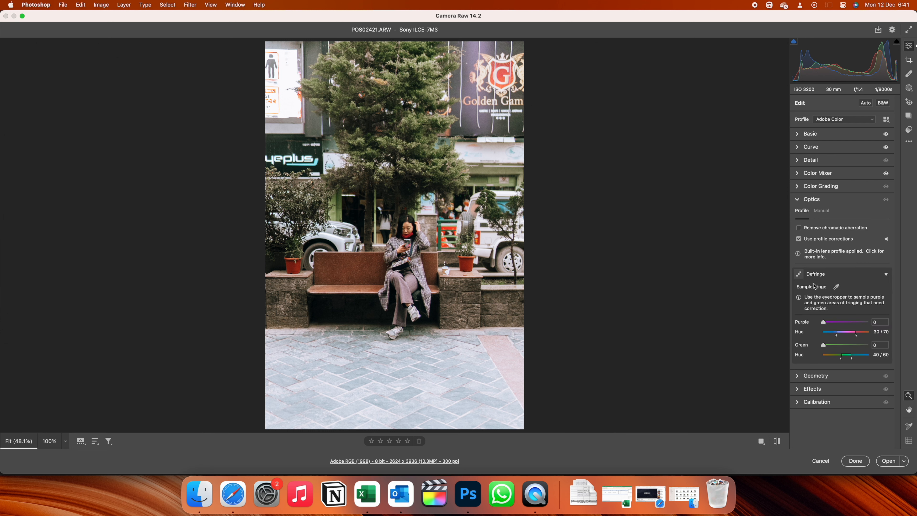
click(799, 228)
click(798, 200)
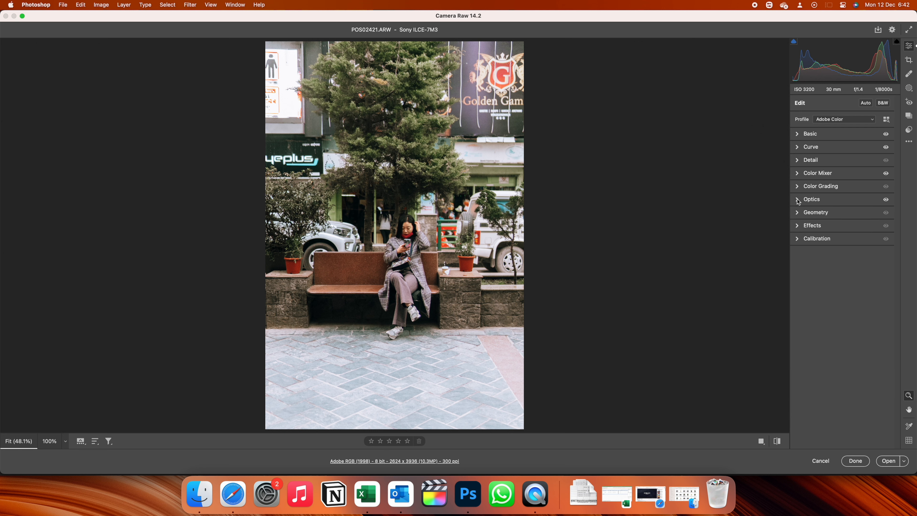
Step: Set the grain effect to 18 and check it on a magnified view of the photo
click(798, 225)
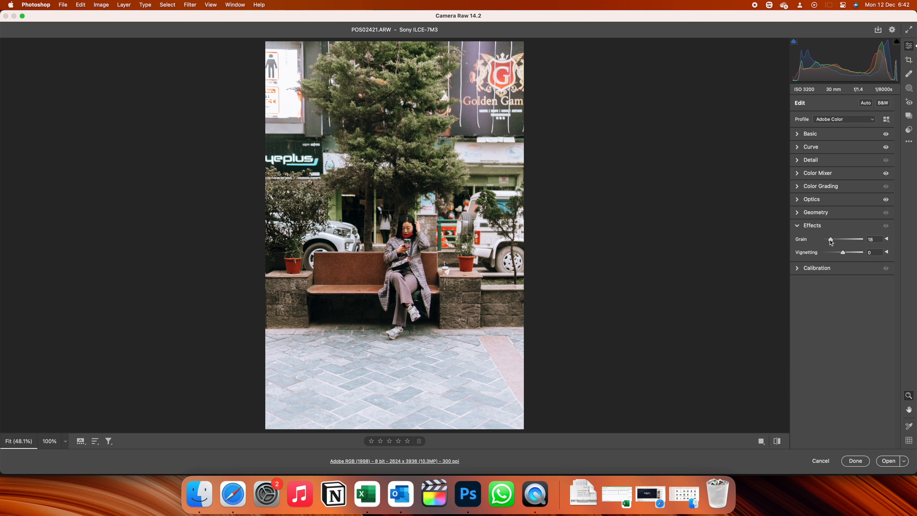
drag(832, 239, 830, 240)
key(super+plus)
key(super+plus)
key(super+minus)
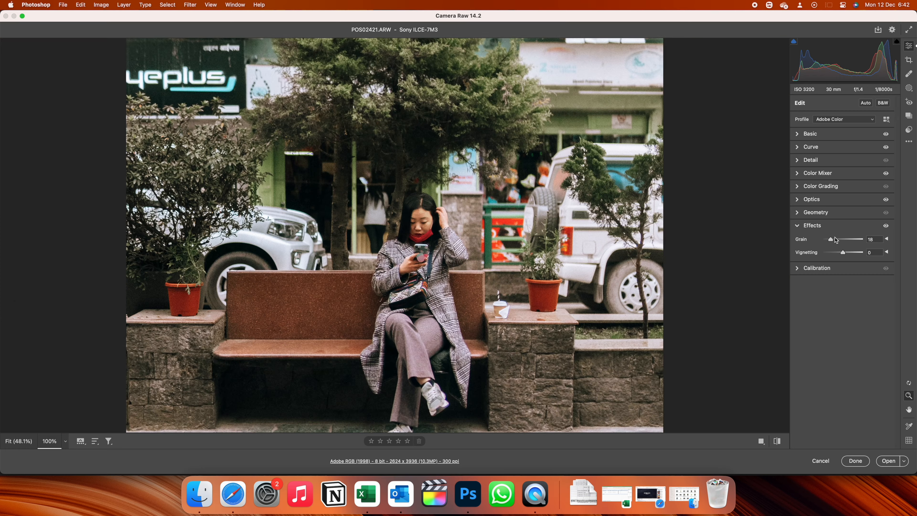
key(super+minus)
key(super+minus)
Step: Calibrate the shadows tint to -7, red primary hue to +9 and saturation to +11, green primary hue to +11 and saturation to -11
click(799, 268)
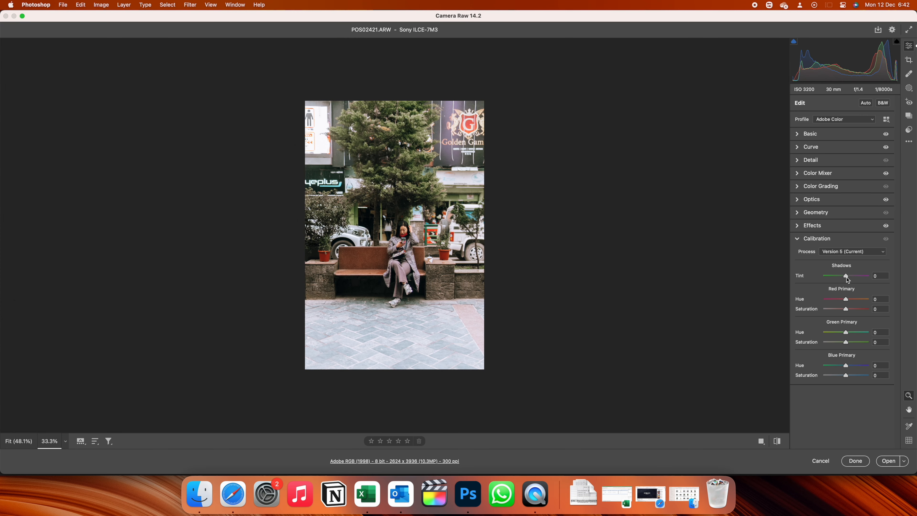
drag(843, 277, 848, 299)
drag(847, 333, 850, 335)
drag(845, 342, 843, 342)
key(super+0)
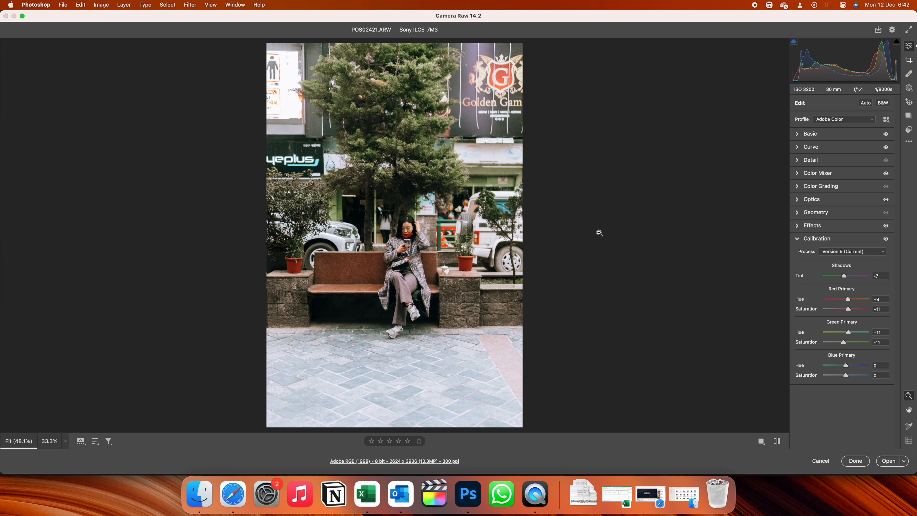
click(797, 239)
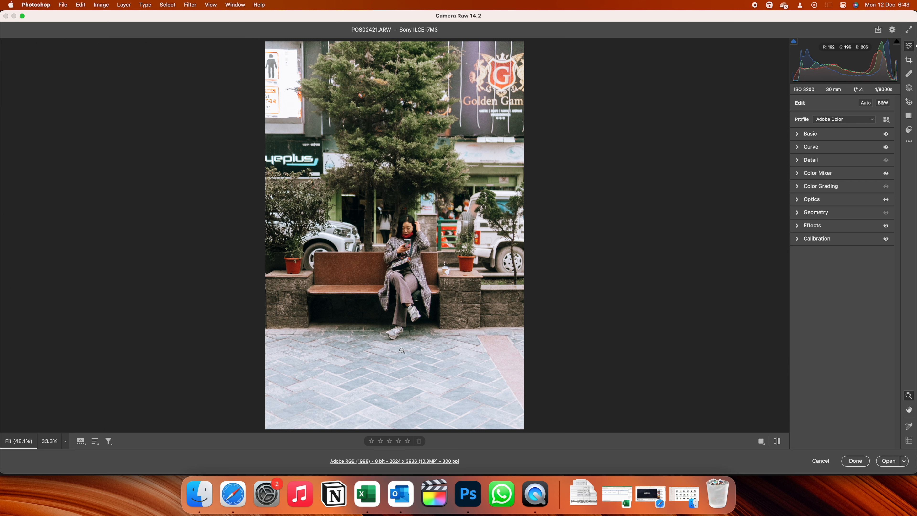
Step: Crop the photo at its original aspect ratio to 2411 x 3617, trimming the left side and upper edge
key(c)
drag(291, 238, 299, 238)
mouse_move(418, 249)
mouse_down()
mouse_move(416, 266)
mouse_move(417, 235)
mouse_up()
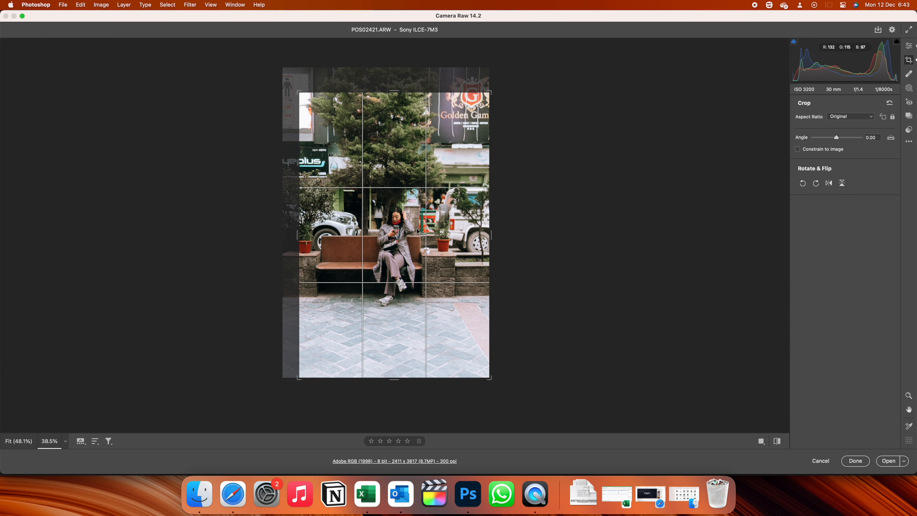
click(908, 46)
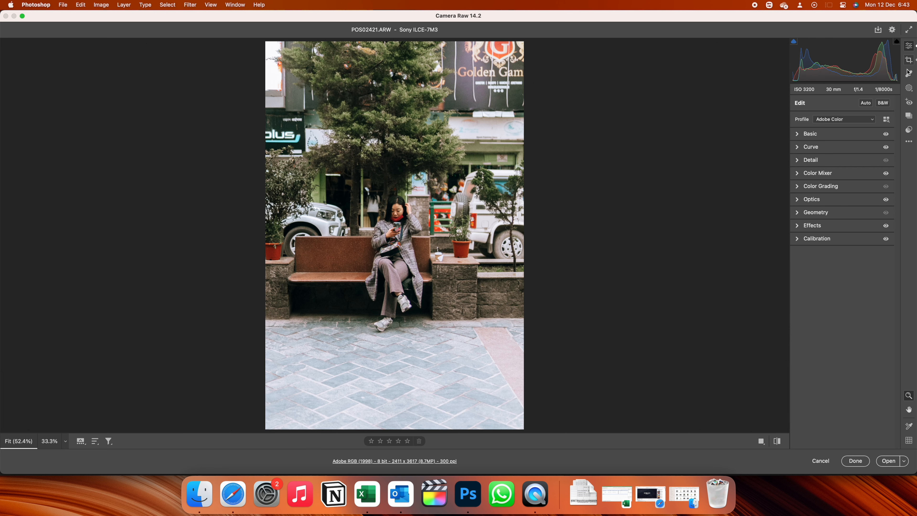
Step: Create a linear gradient mask from the photo's lower edge up to the bench seat
click(910, 90)
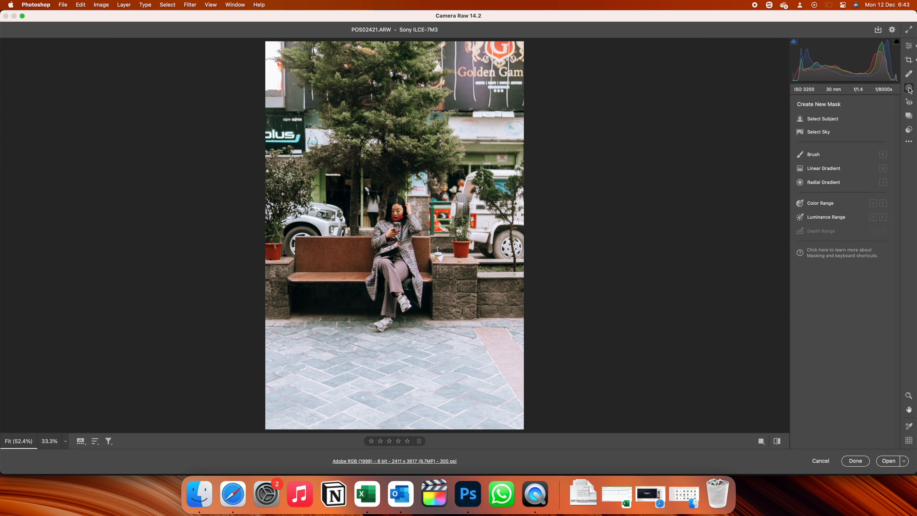
click(816, 169)
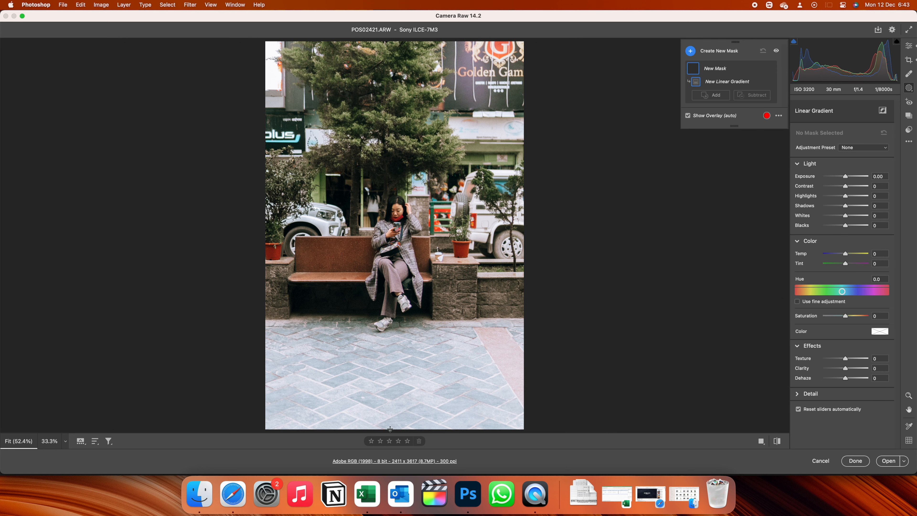
drag(390, 429, 392, 272)
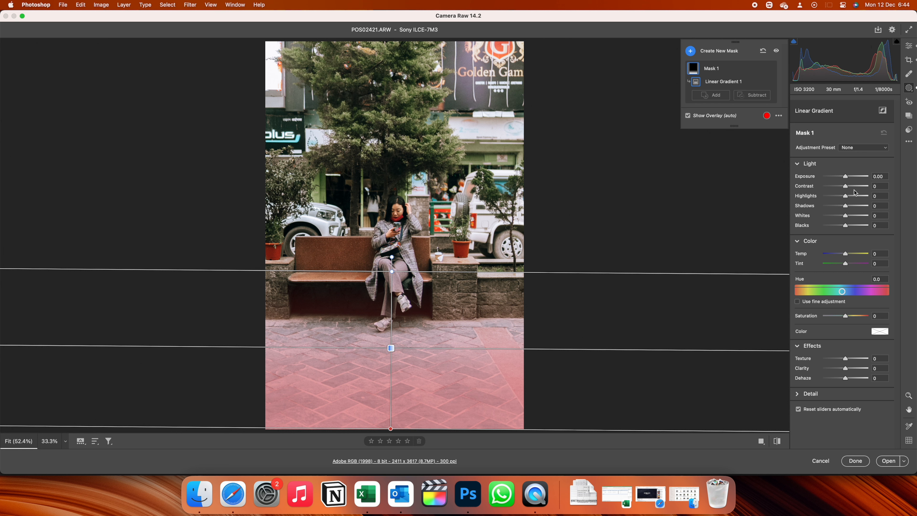
Step: Set the pavement gradient's exposure to -2.00, highlights to -100, whites to -46, temperature to -28 and tint to +20
drag(845, 195, 798, 198)
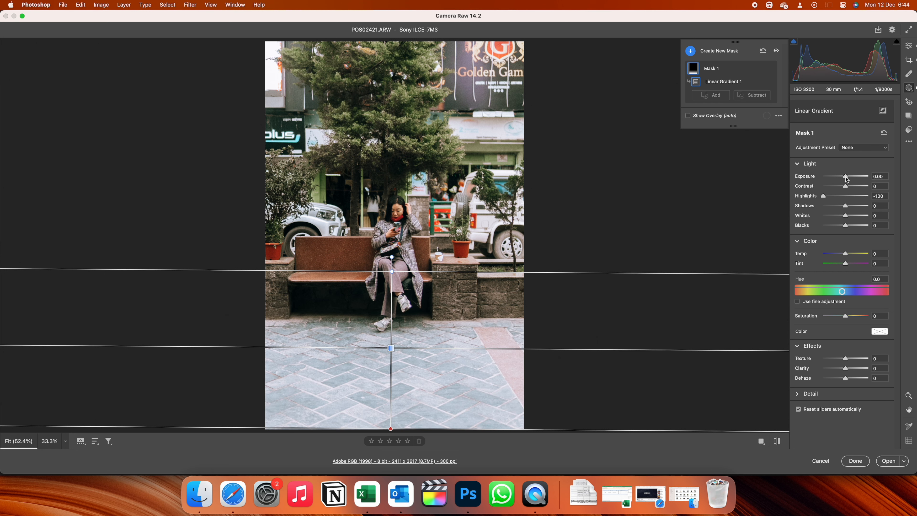
drag(846, 180, 837, 179)
drag(845, 216, 835, 216)
mouse_move(844, 254)
mouse_down()
mouse_move(824, 255)
mouse_move(859, 264)
mouse_move(828, 263)
mouse_move(848, 262)
mouse_up()
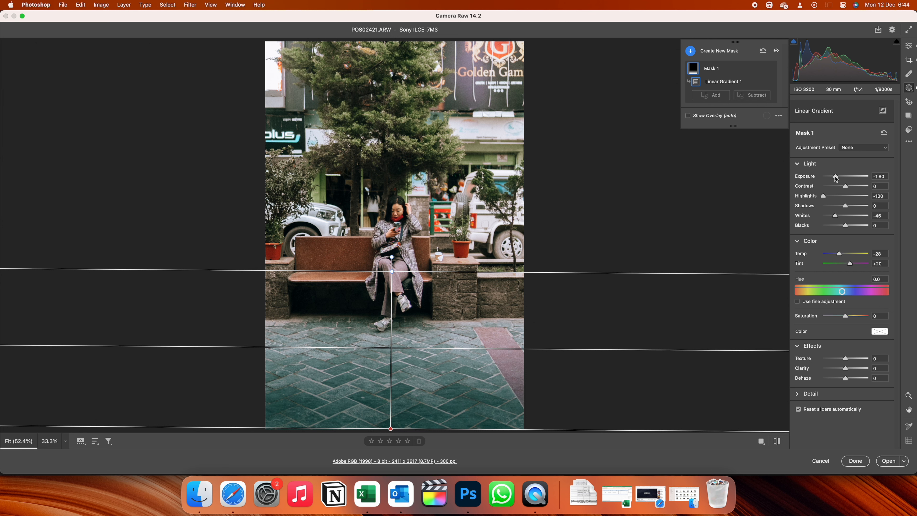
drag(835, 177, 833, 176)
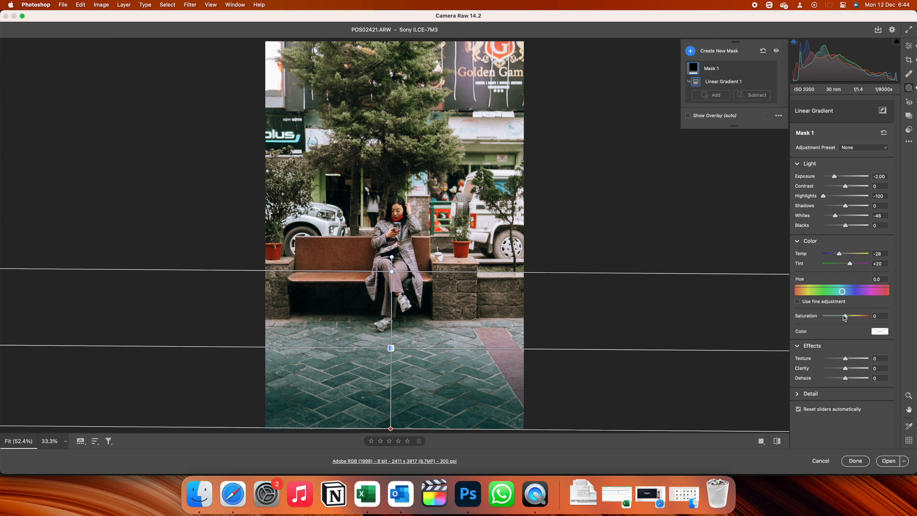
Step: Set the pavement gradient's saturation to -56, shadows to -100 and blacks to -46
drag(844, 316, 832, 320)
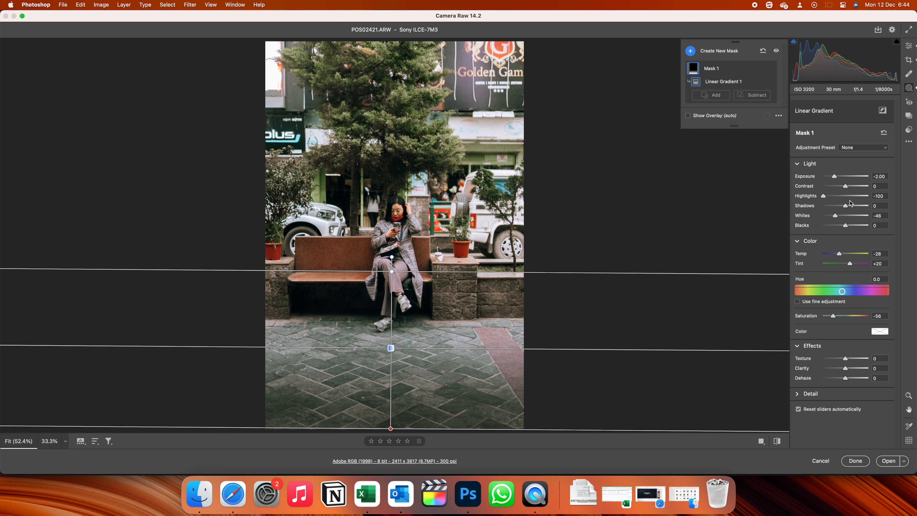
drag(844, 208, 795, 212)
drag(846, 227, 837, 226)
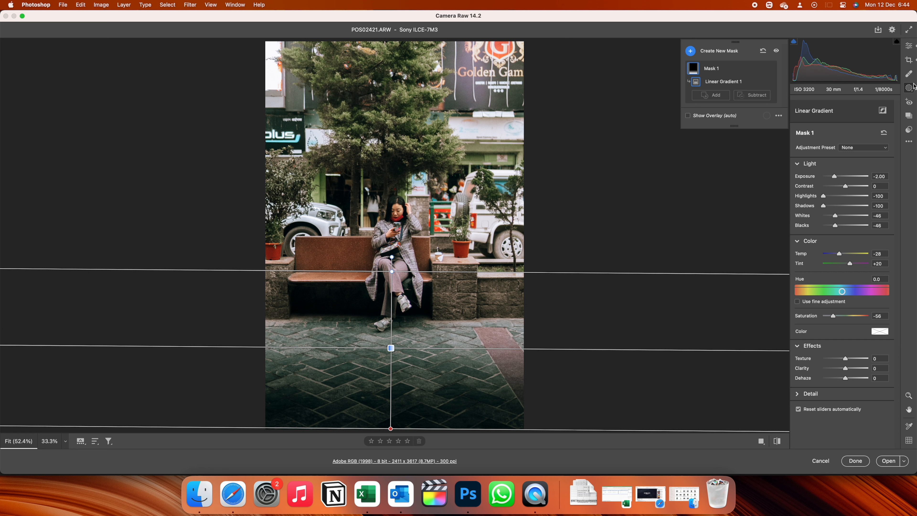
Step: Add a radial gradient mask around the seated woman and narrow the ellipse to fit her
click(715, 51)
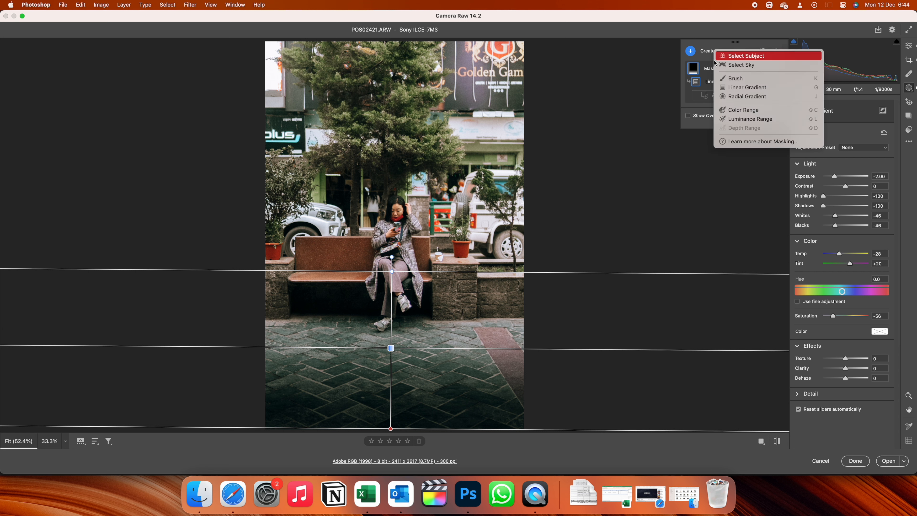
click(738, 96)
mouse_move(388, 206)
mouse_down()
mouse_move(407, 280)
mouse_move(428, 276)
mouse_move(396, 261)
mouse_up()
drag(398, 176, 404, 178)
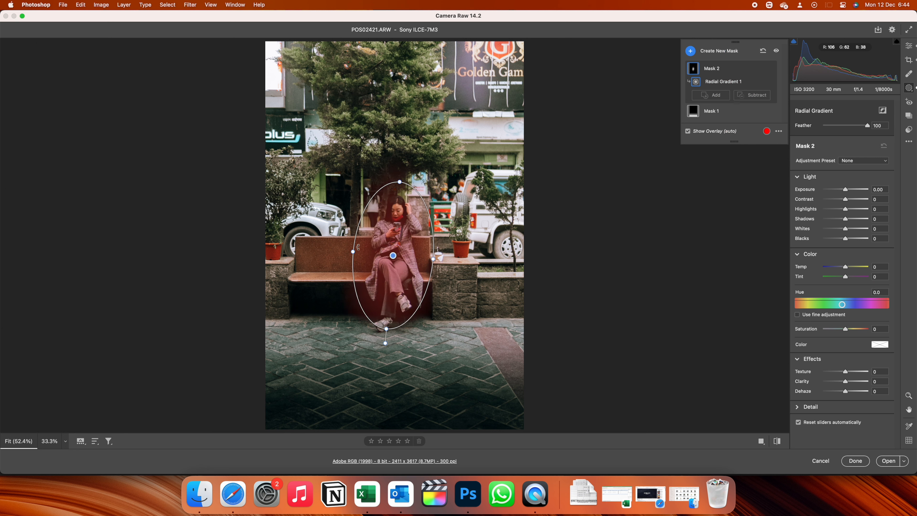
drag(355, 252, 359, 252)
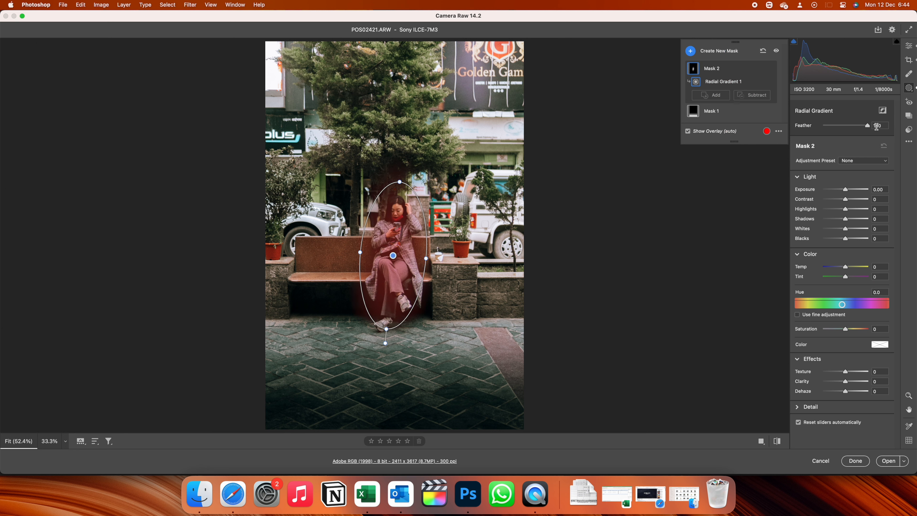
Step: Set the woman's mask to contrast +22, highlights +4, shadows +48, whites -26, blacks +4 and temperature +50
mouse_move(845, 209)
mouse_down()
mouse_move(857, 219)
mouse_move(839, 228)
mouse_move(853, 199)
mouse_up()
drag(846, 239, 847, 239)
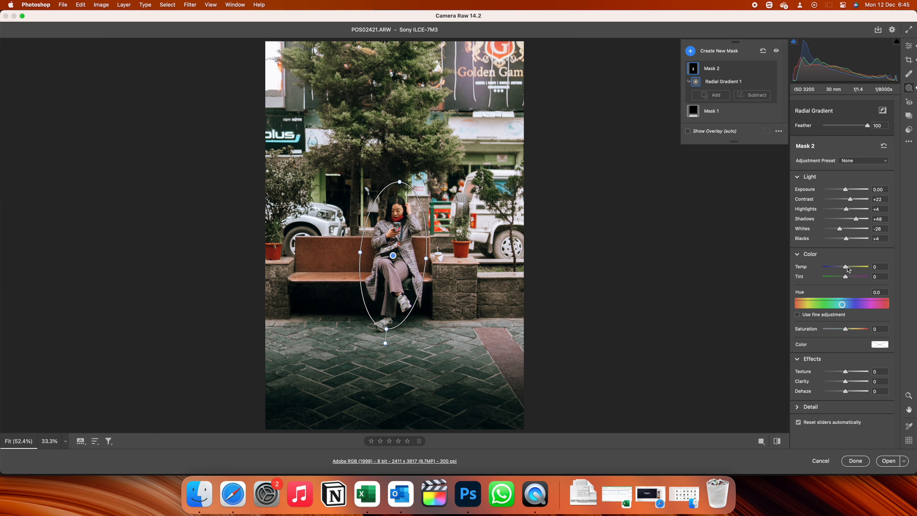
mouse_move(847, 267)
mouse_down()
mouse_move(858, 266)
mouse_move(845, 278)
mouse_up()
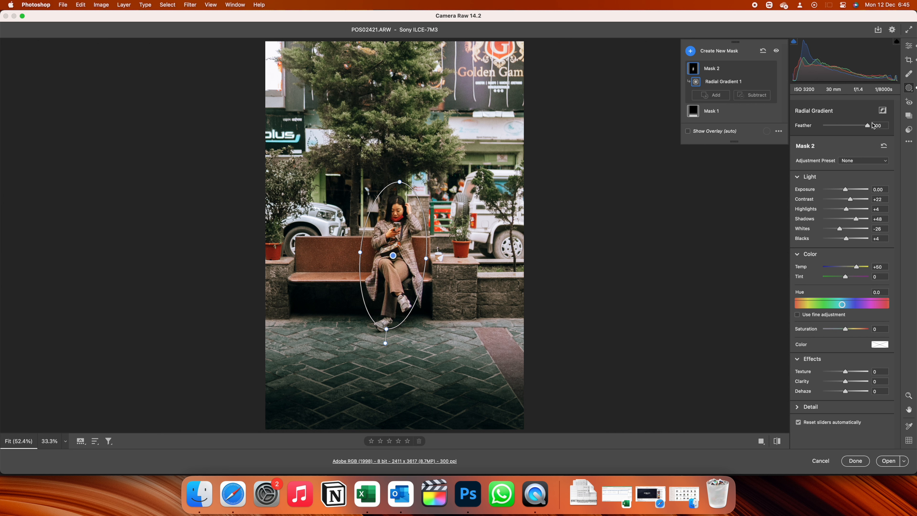
Step: Add a small radial gradient mask over the cup beside the bench
click(702, 54)
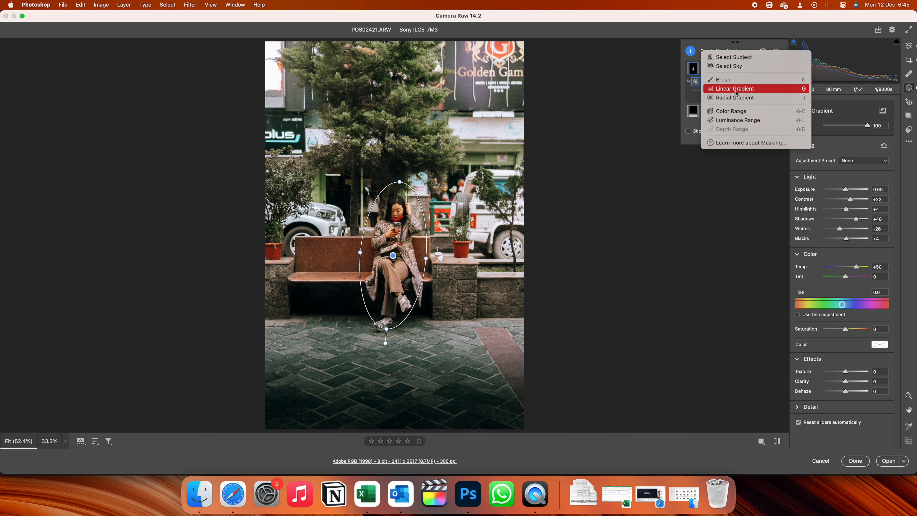
click(733, 98)
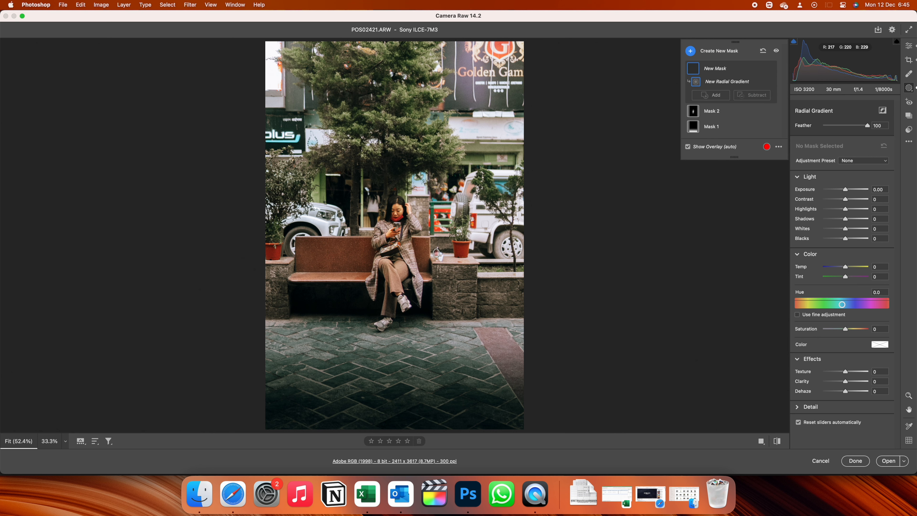
drag(437, 254, 438, 277)
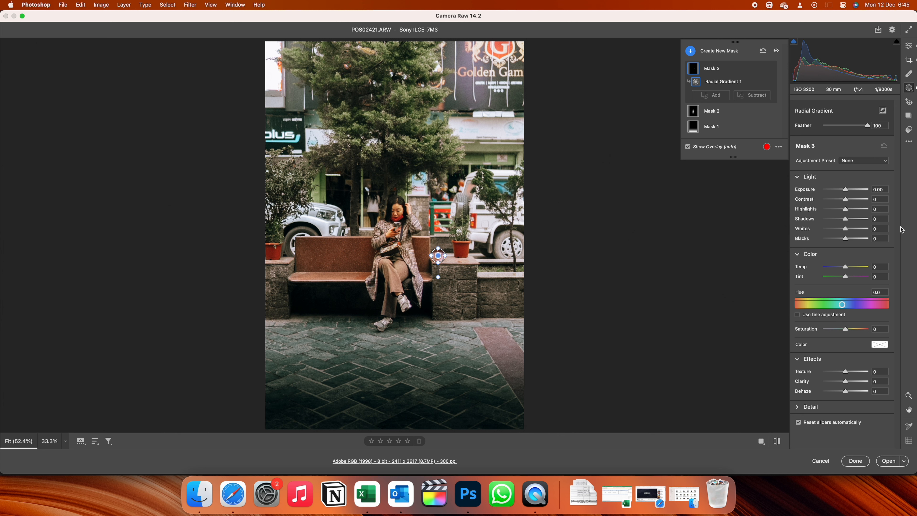
Step: Set the cup mask's contrast to +100, temperature to +44, saturation to +24 and shadows to -39, and leave masking
drag(845, 199, 913, 203)
drag(845, 266, 854, 267)
drag(845, 328, 851, 330)
drag(845, 219, 837, 222)
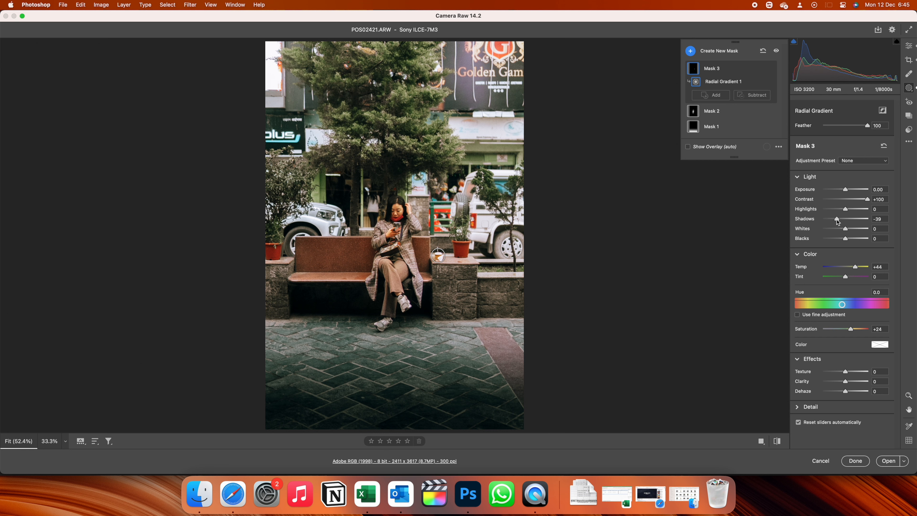
click(910, 48)
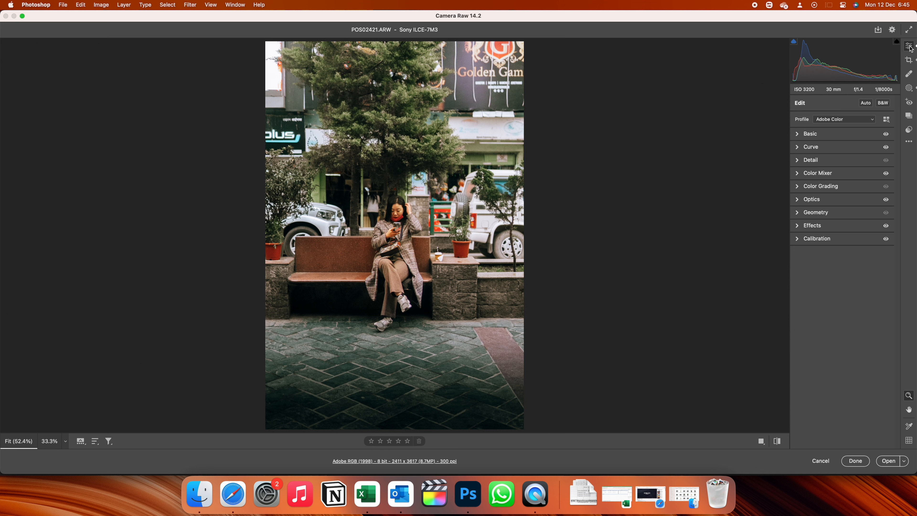
Step: Set the overall temperature to 4650 and tint to -6 in a before/after comparison, and open the photo in Photoshop
click(761, 441)
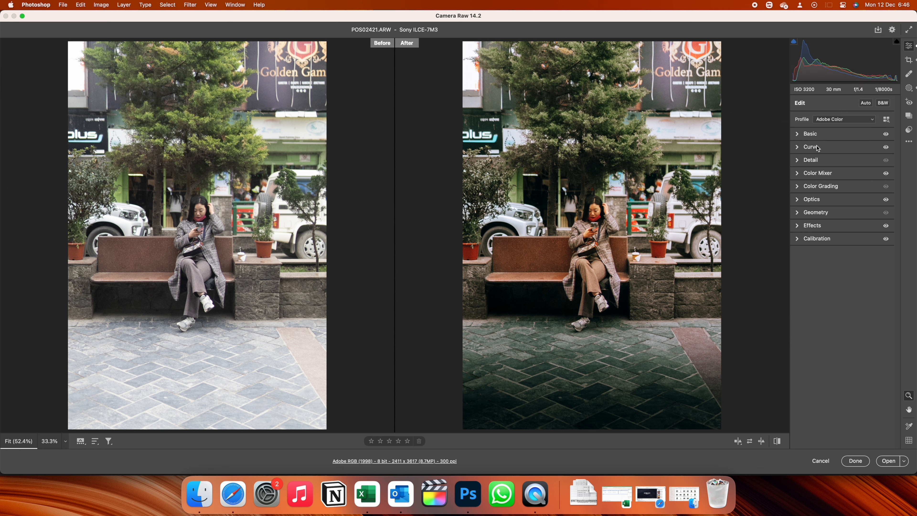
click(798, 134)
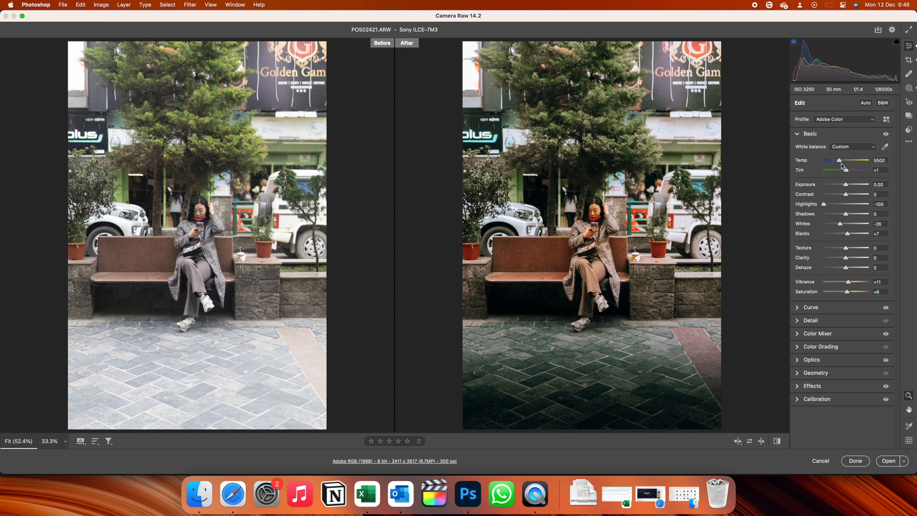
drag(840, 164, 844, 173)
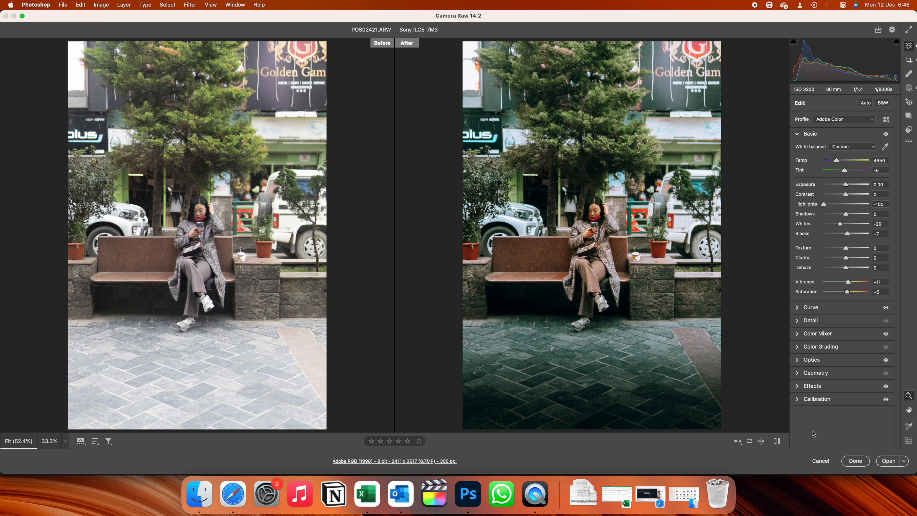
click(890, 461)
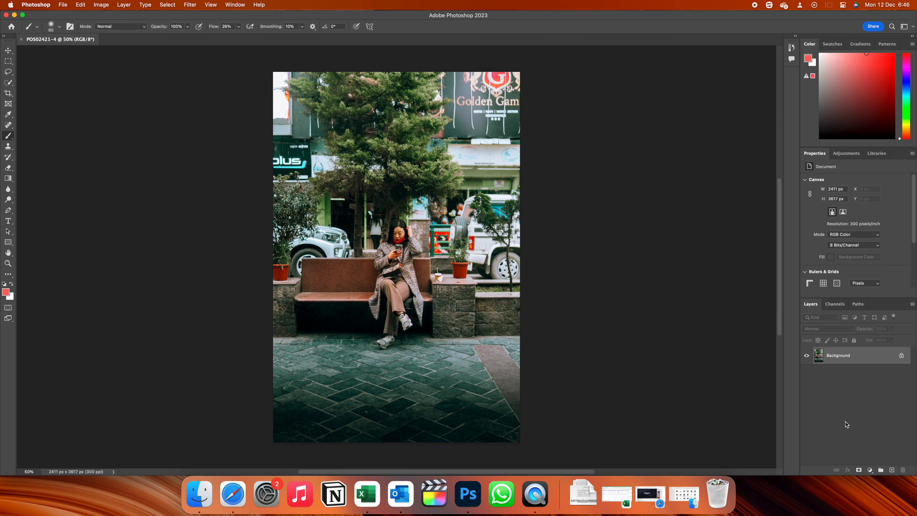
Step: Add a new empty layer and set the foreground colour to red #f8534d
click(890, 470)
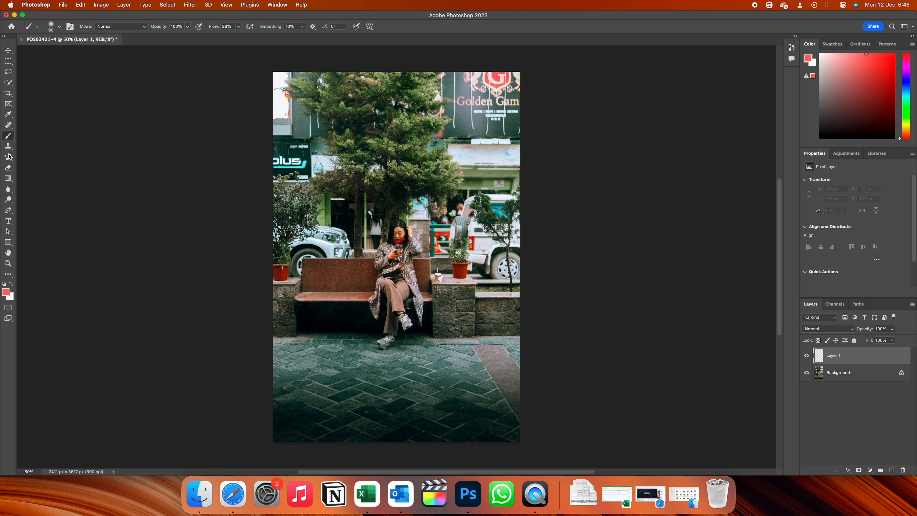
click(8, 293)
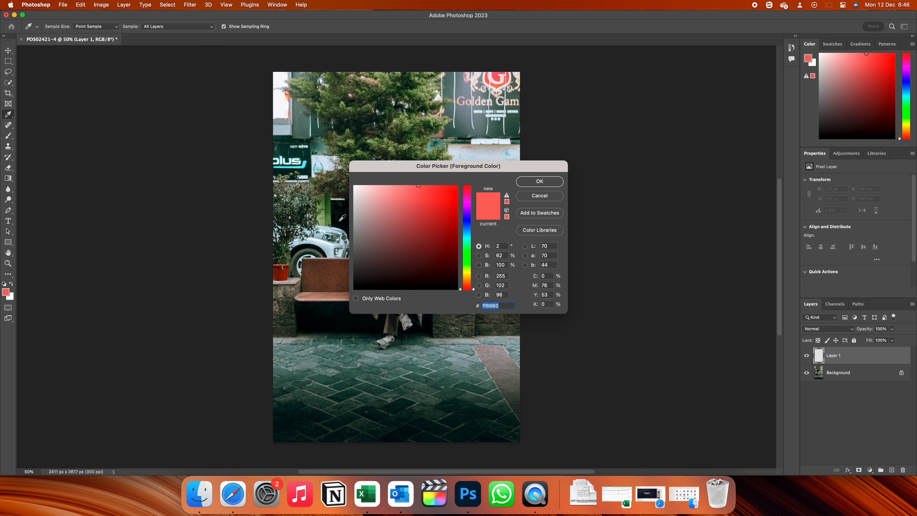
drag(418, 186, 425, 188)
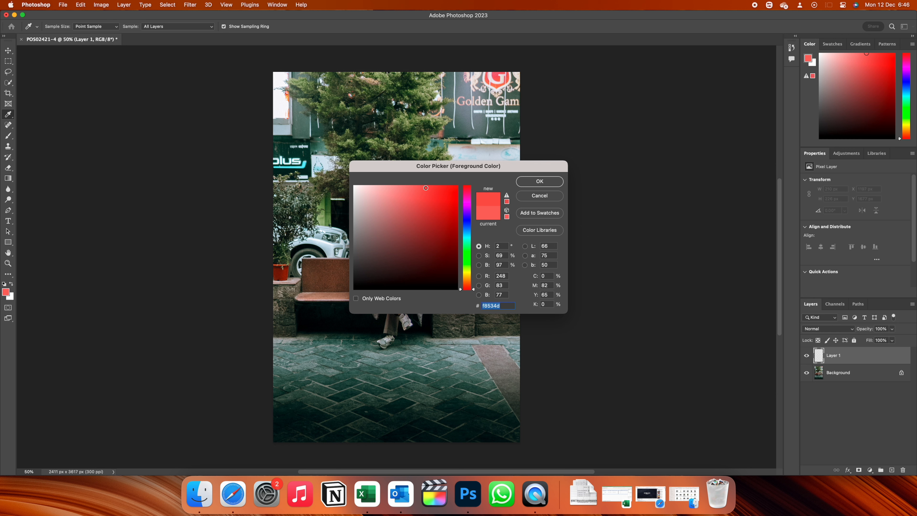
click(528, 181)
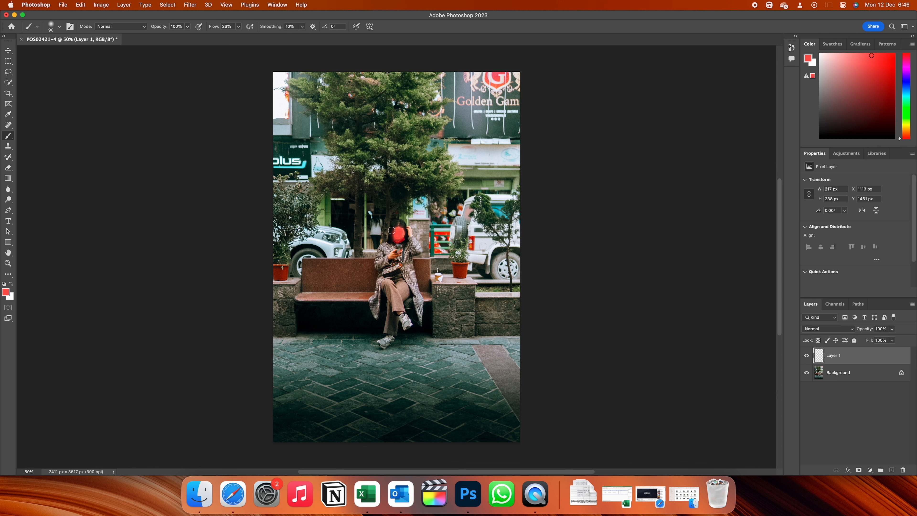
Step: Blend the red paint layer over the woman's face with Multiply at 8% opacity and toggle its visibility to compare
click(827, 329)
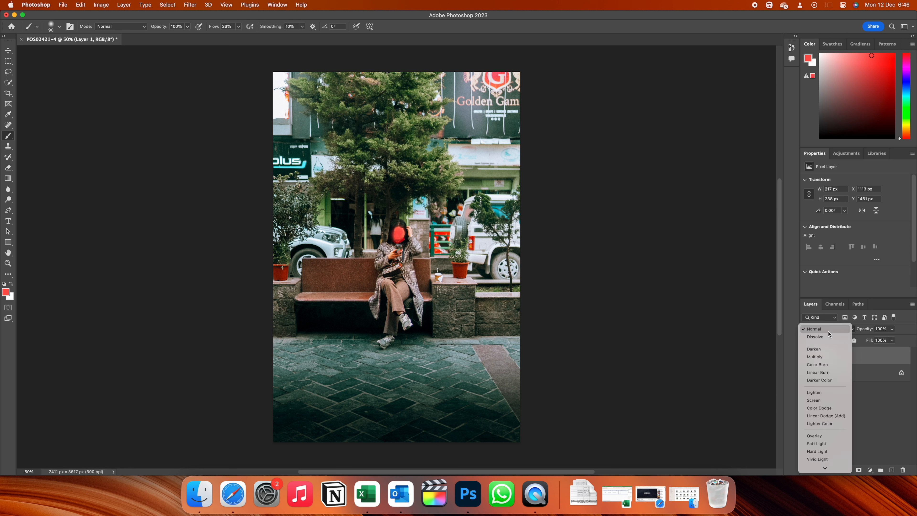
click(818, 357)
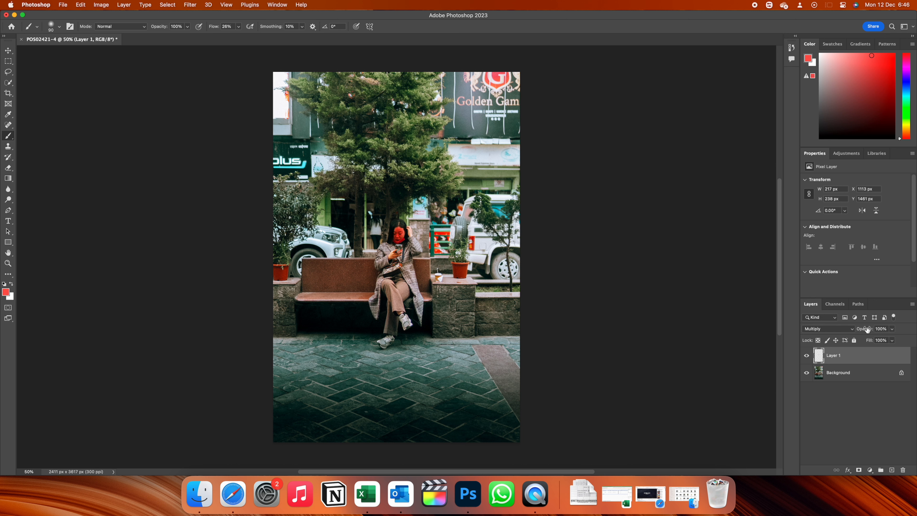
mouse_move(865, 329)
mouse_down()
mouse_move(841, 332)
mouse_move(861, 331)
mouse_up()
click(807, 357)
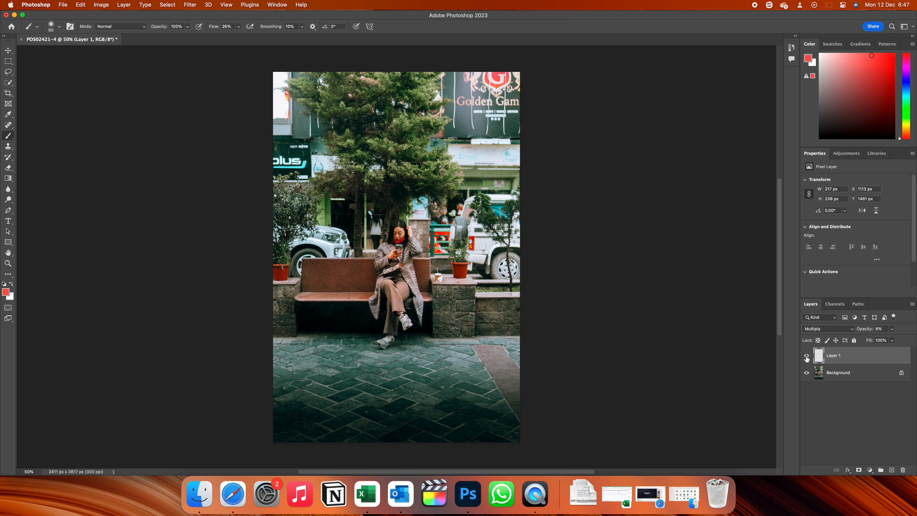